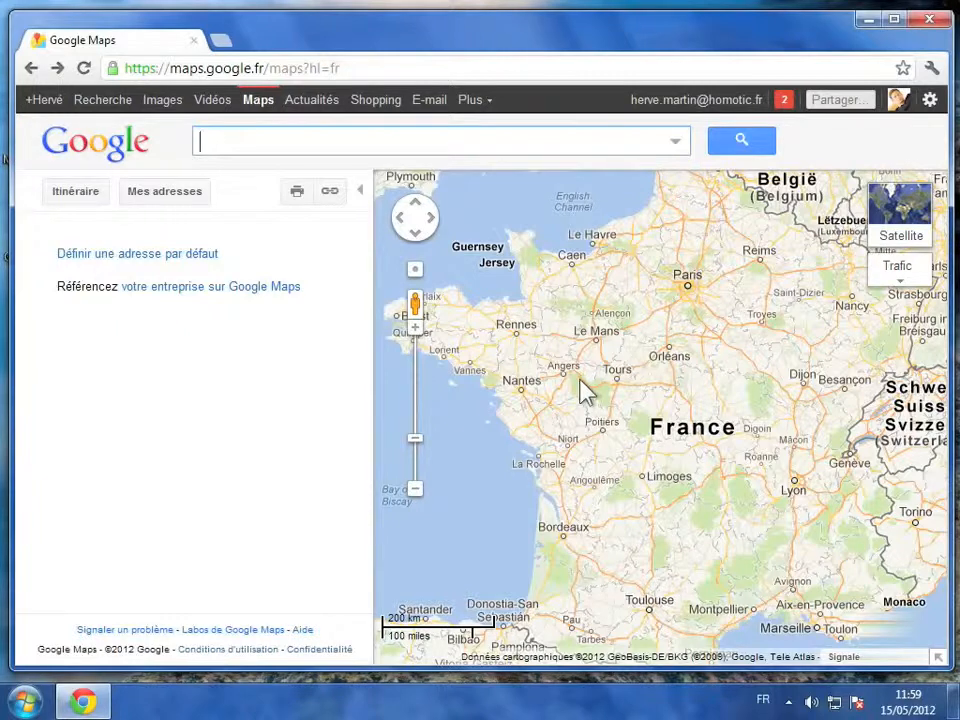
- Create a new personal map and title it "Musées"
{"action": "left_click", "coordinate": [178, 202]}
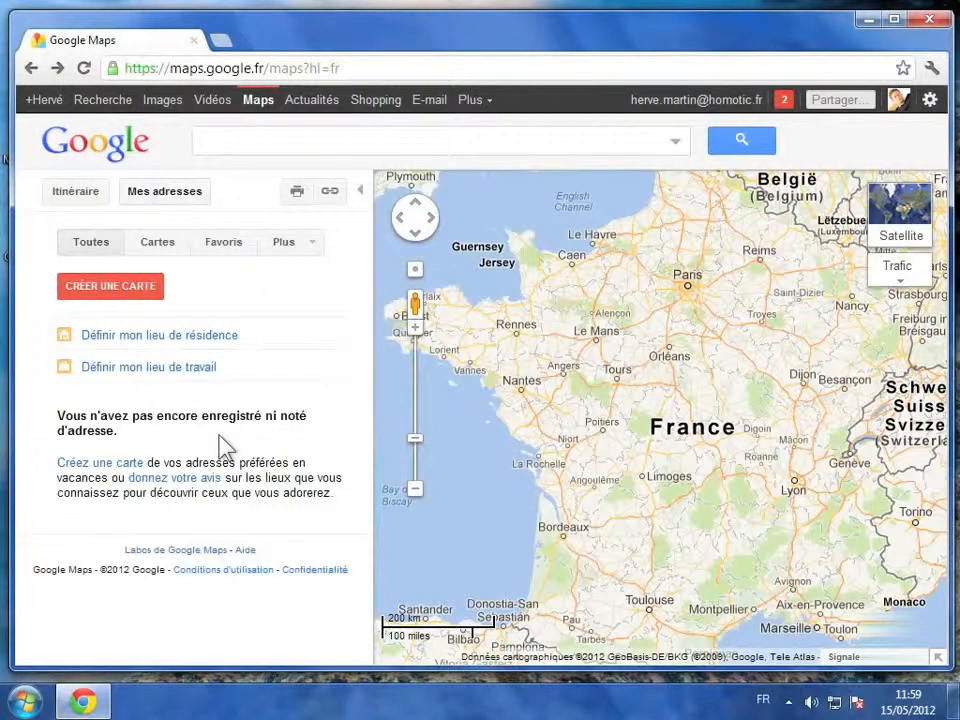
{"action": "left_click", "coordinate": [122, 290]}
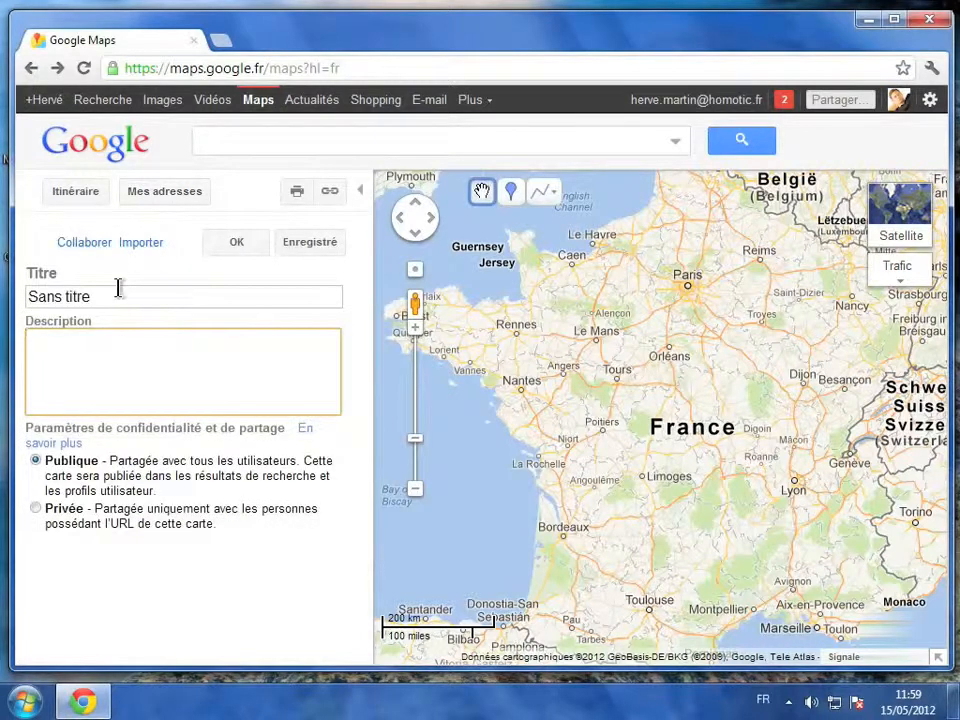
{"action": "left_click_drag", "start_coordinate": [118, 288], "coordinate": [27, 296]}
{"action": "type", "text": "Musée"}
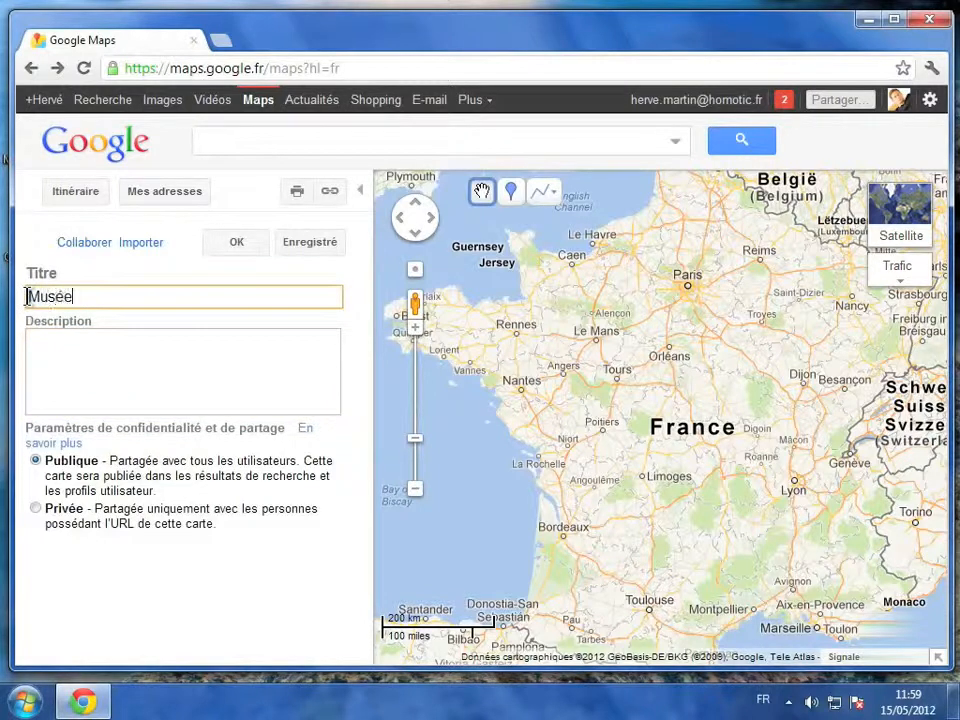
{"action": "type", "text": "s"}
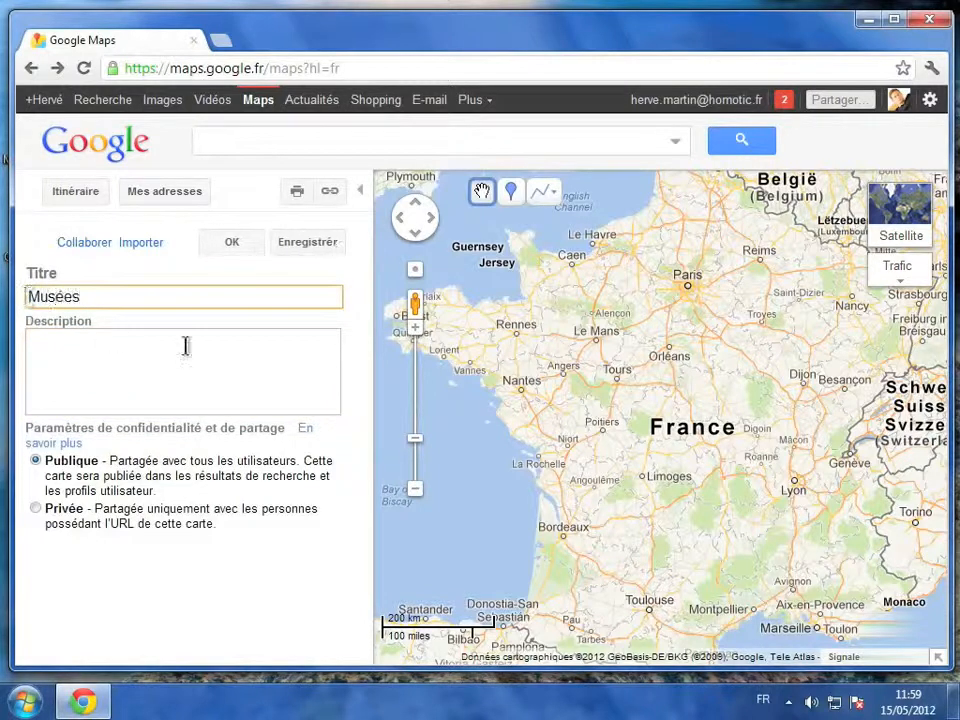
- Describe the Musées map as "Mes musées favoris", make it private (Privée), and save and finish it
{"action": "left_click", "coordinate": [133, 340]}
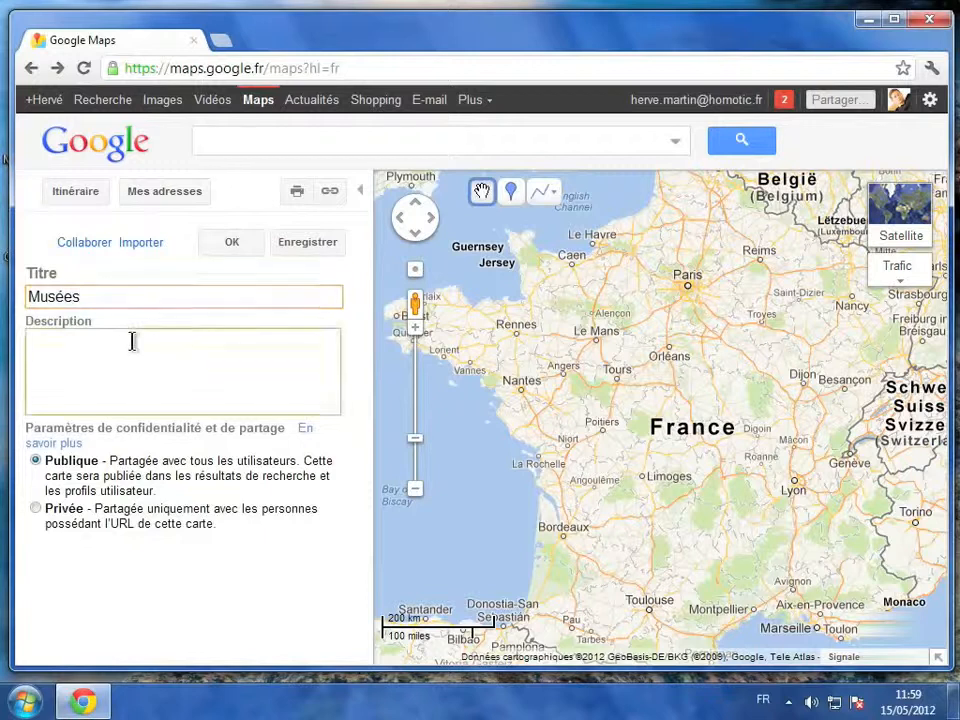
{"action": "type", "text": "Mes m"}
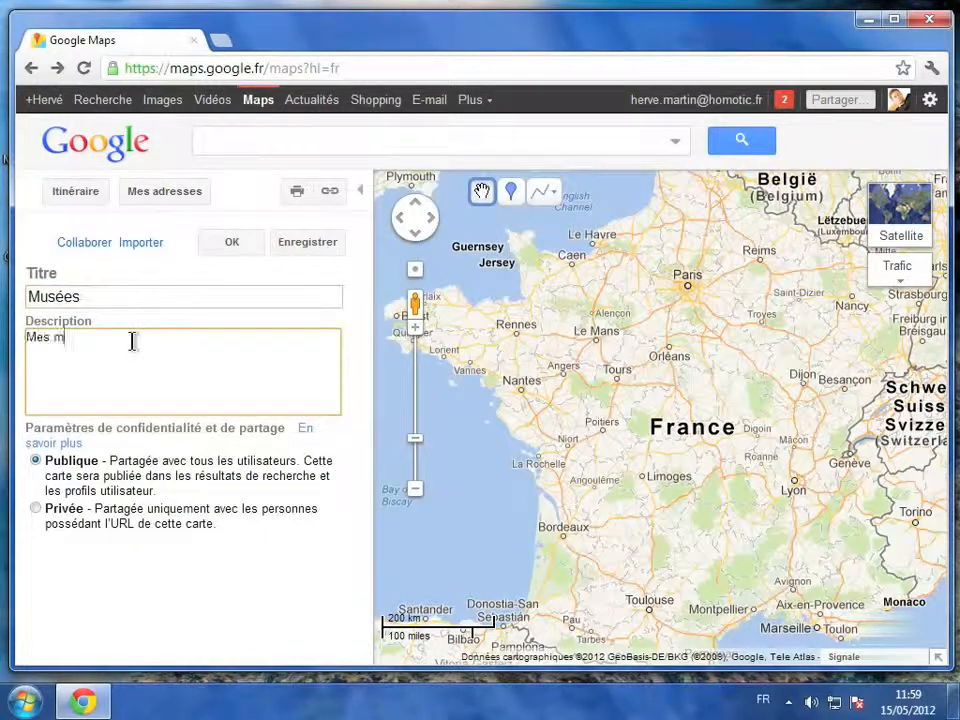
{"action": "type", "text": "usées favoris"}
{"action": "left_click", "coordinate": [36, 509]}
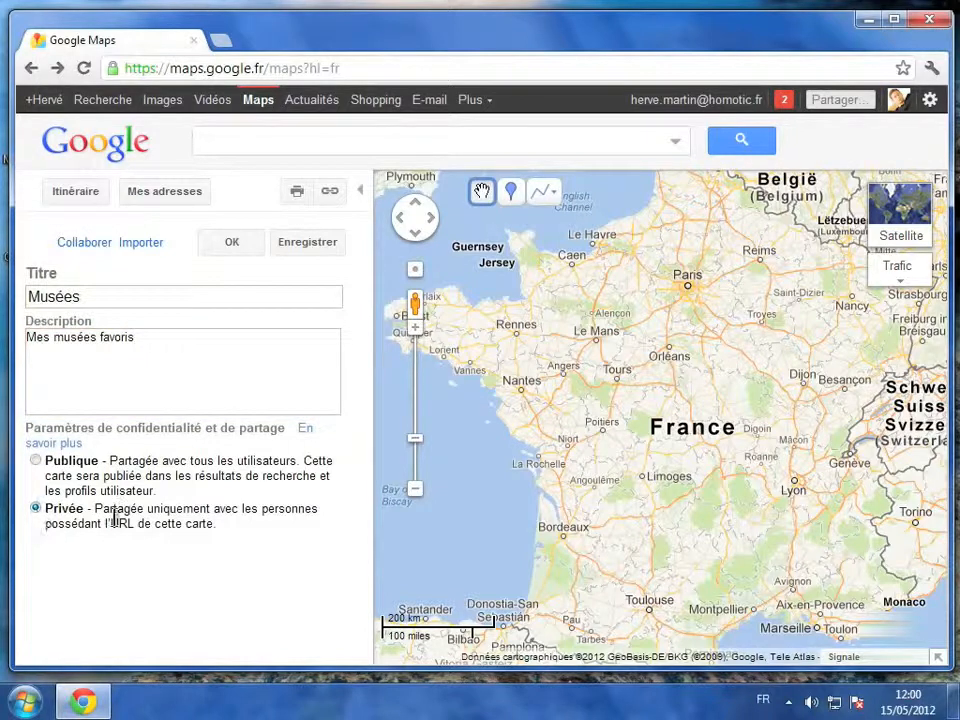
{"action": "left_click", "coordinate": [310, 243]}
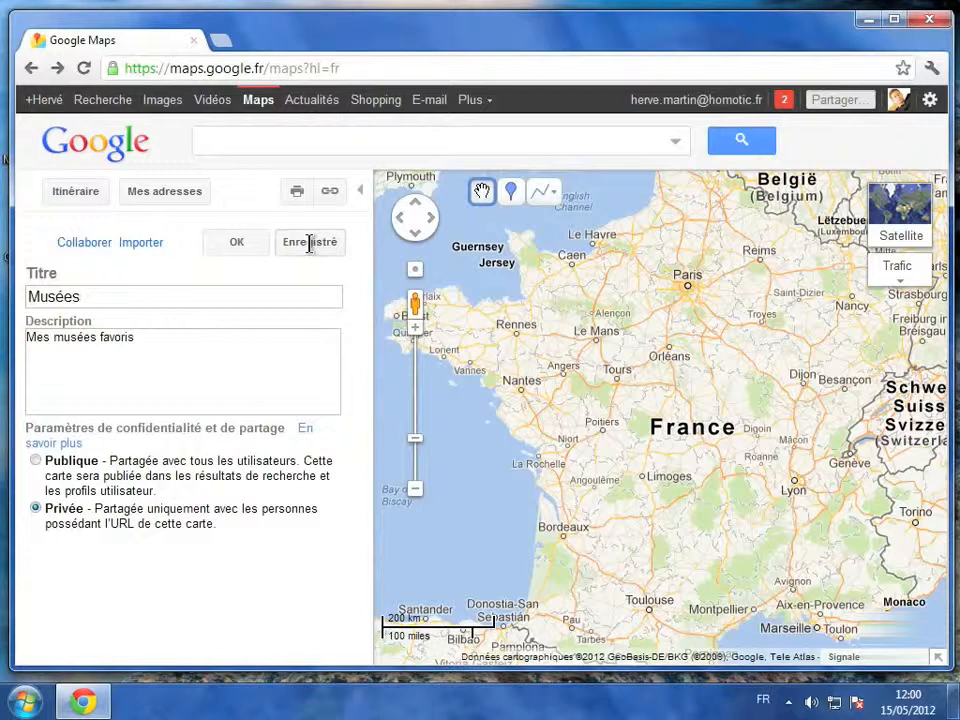
{"action": "left_click", "coordinate": [251, 250]}
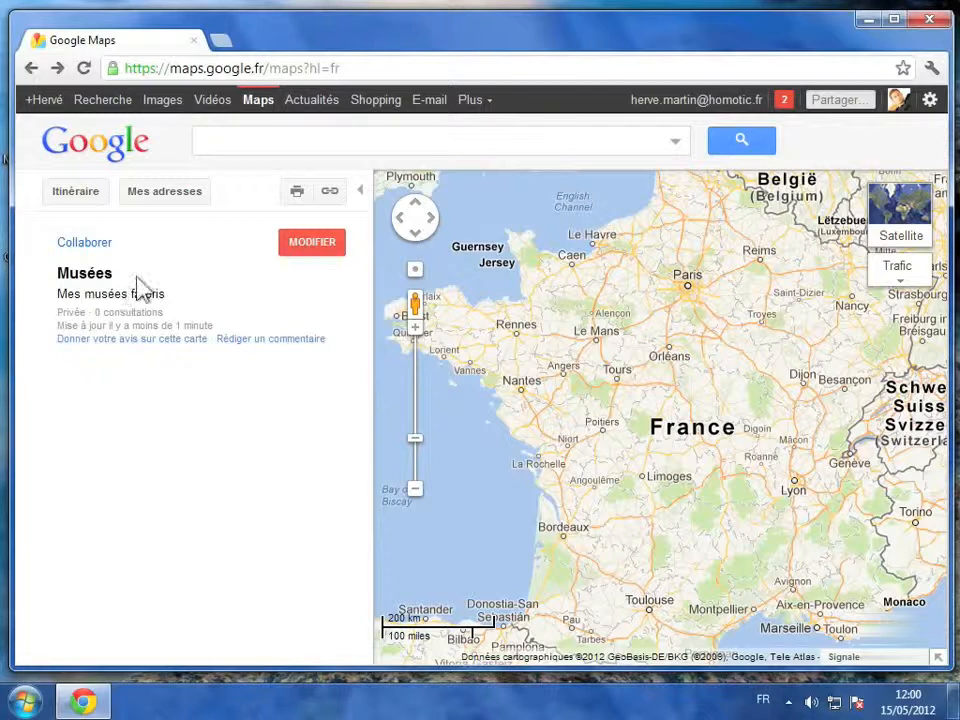
- Create a second personal map titled "Restaurants"
{"action": "left_click", "coordinate": [158, 198]}
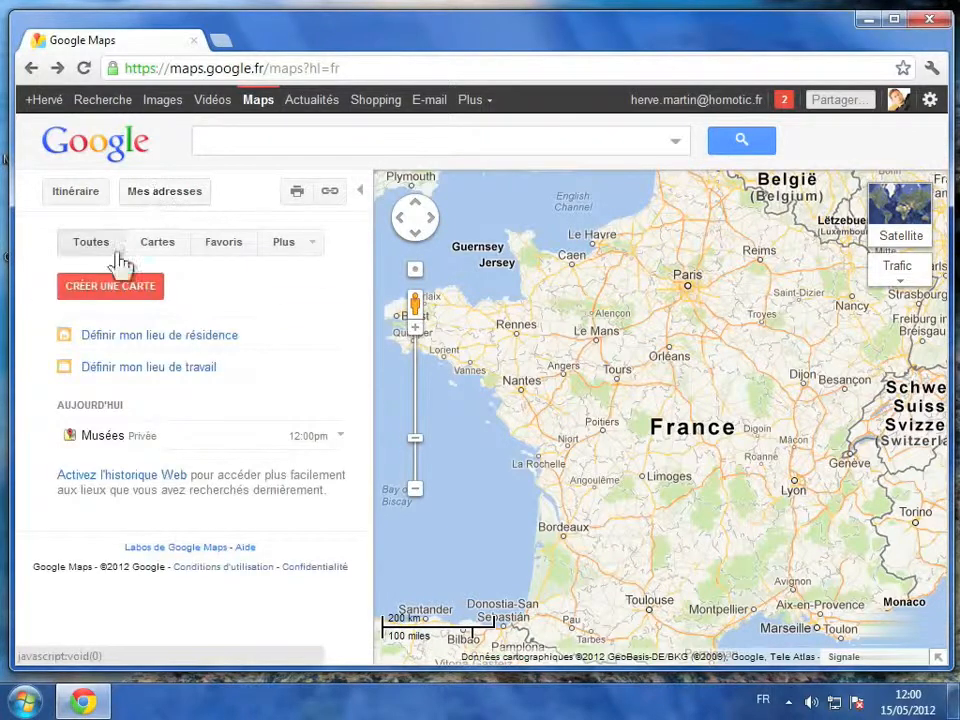
{"action": "left_click", "coordinate": [112, 290]}
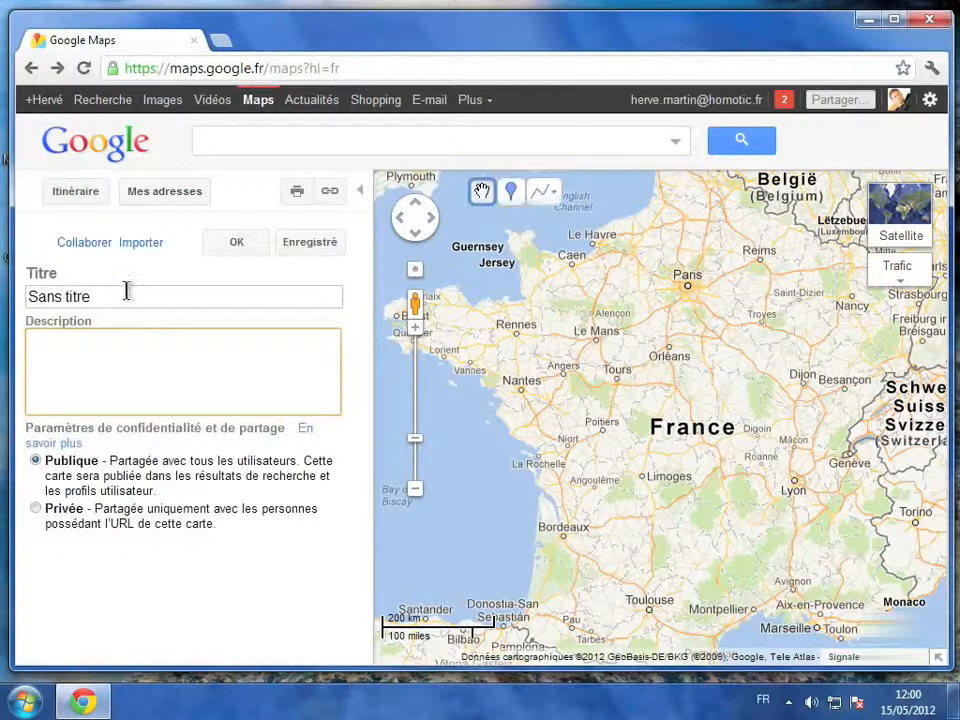
{"action": "left_click_drag", "start_coordinate": [126, 287], "coordinate": [28, 294]}
{"action": "type", "text": "Restaurant"}
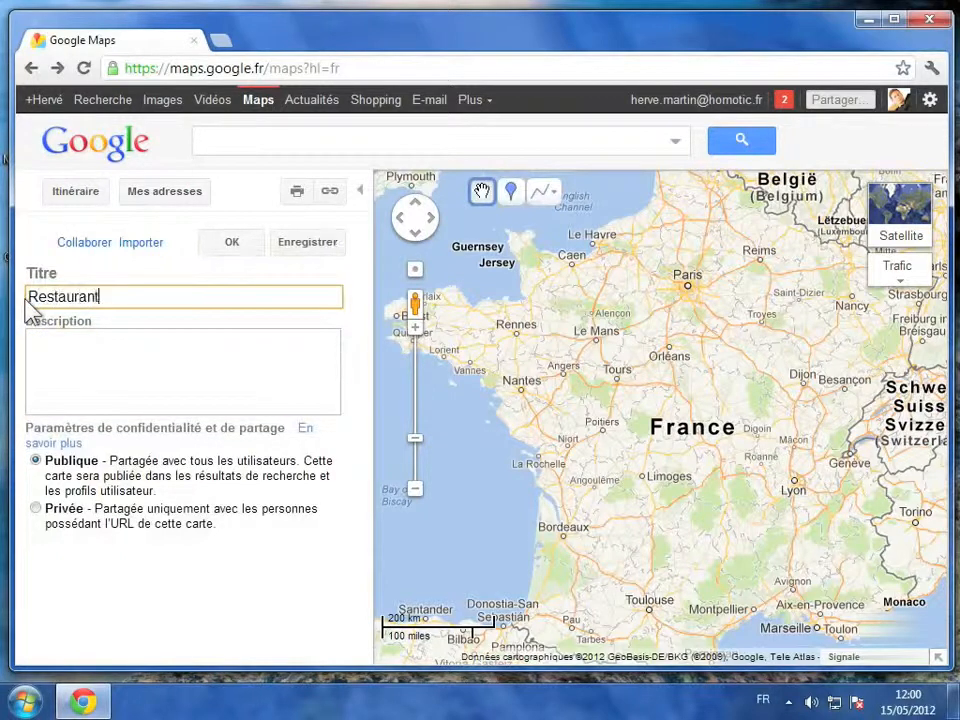
{"action": "type", "text": "s"}
- Describe the Restaurants map as "mes restaurants préférés", make it private (Privée), and save and finish it
{"action": "left_click", "coordinate": [133, 358]}
{"action": "type", "text": "me"}
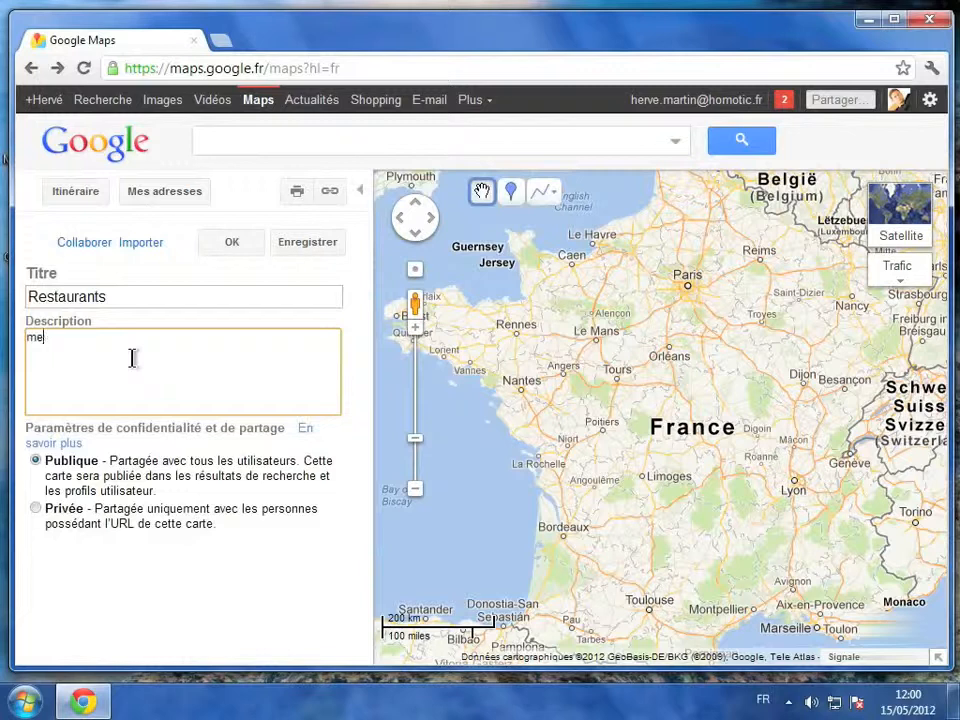
{"action": "type", "text": "s restaurants préférés"}
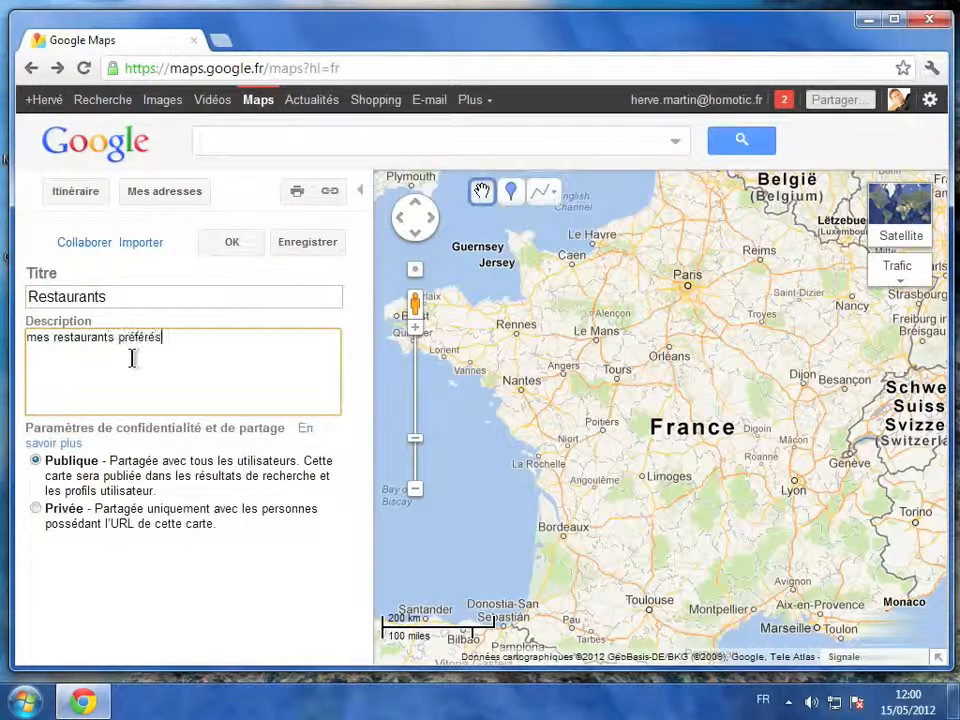
{"action": "left_click", "coordinate": [35, 510]}
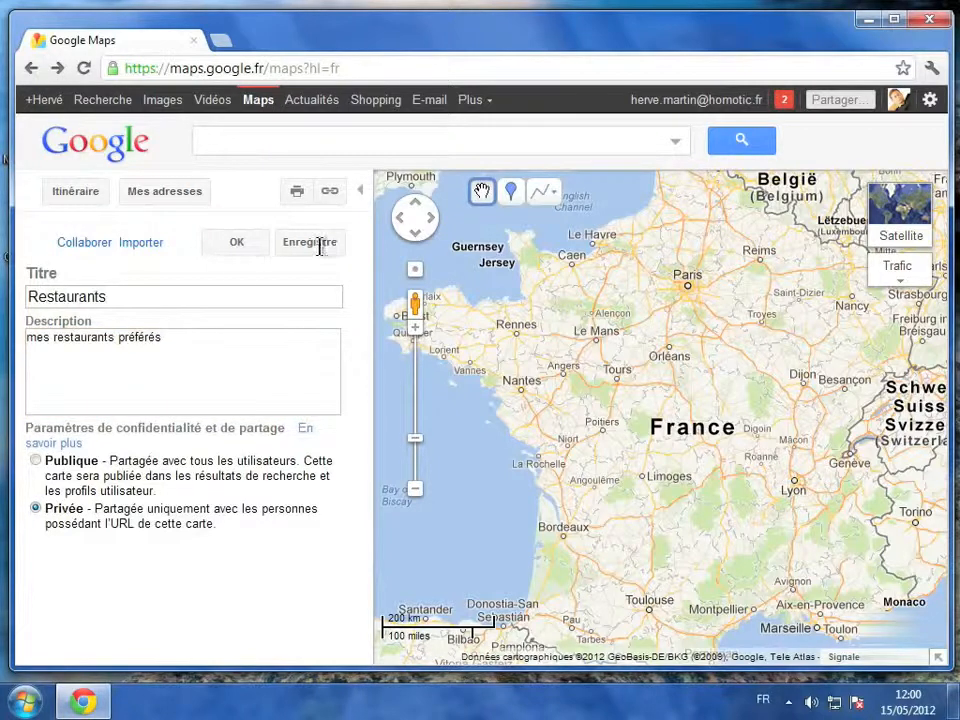
{"action": "left_click", "coordinate": [250, 250]}
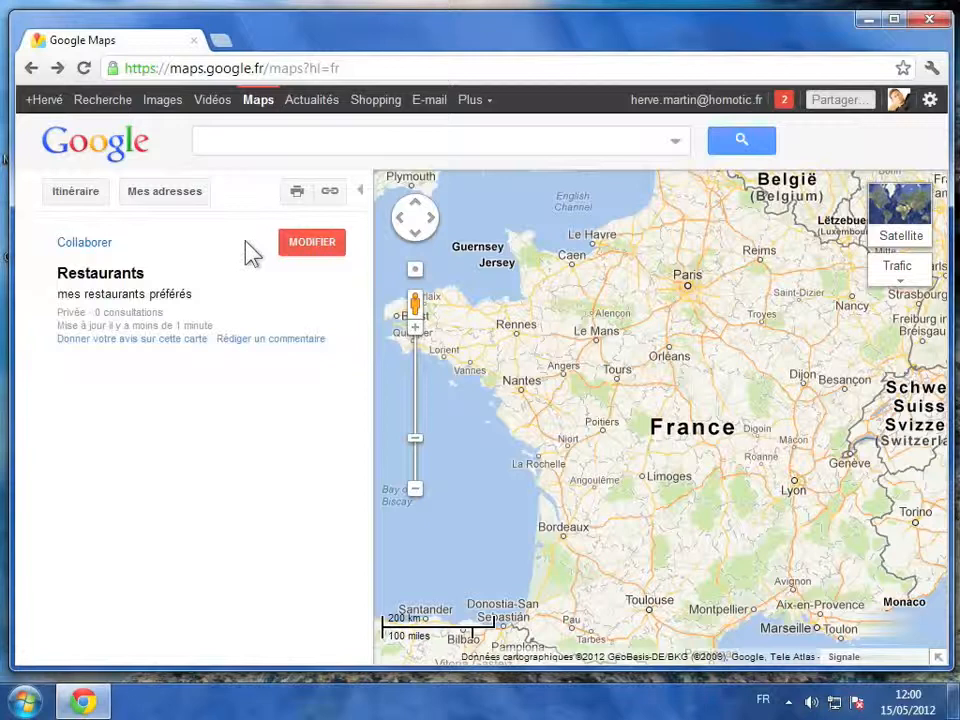
- Search the map for "musée du louvre" and look closely at the results in central Paris
{"action": "left_click", "coordinate": [247, 145]}
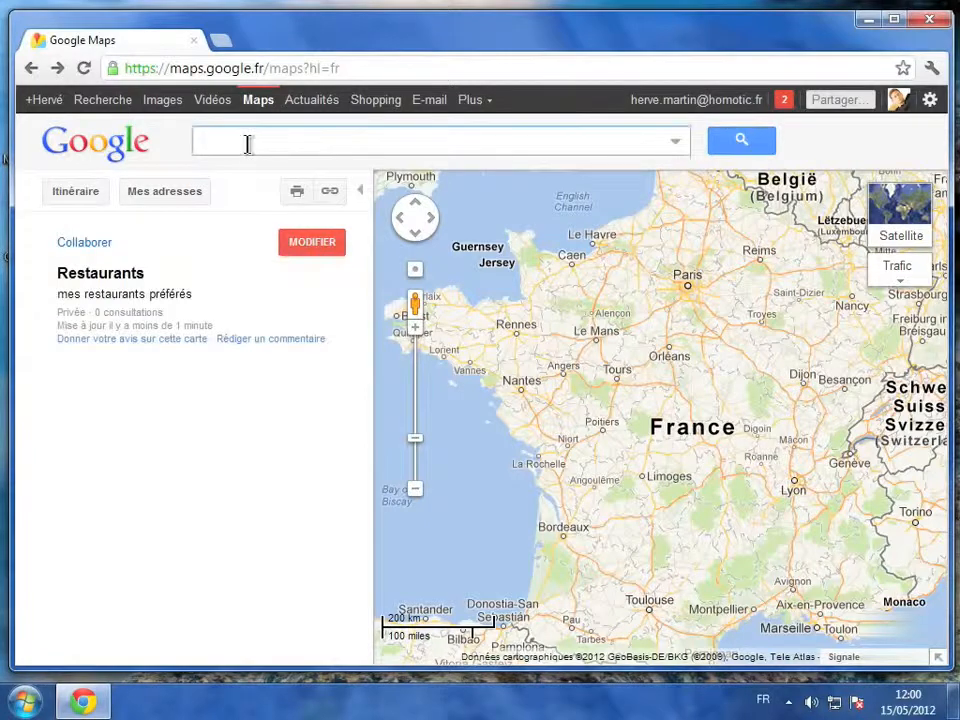
{"action": "type", "text": "musée d"}
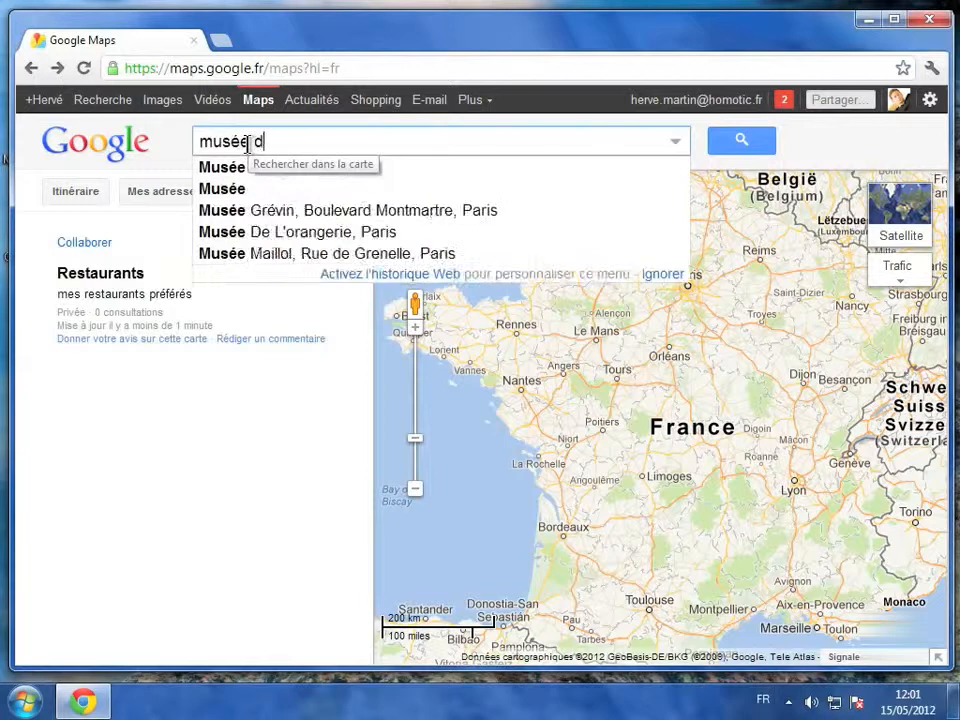
{"action": "type", "text": "u louvre"}
{"action": "key", "text": "Return"}
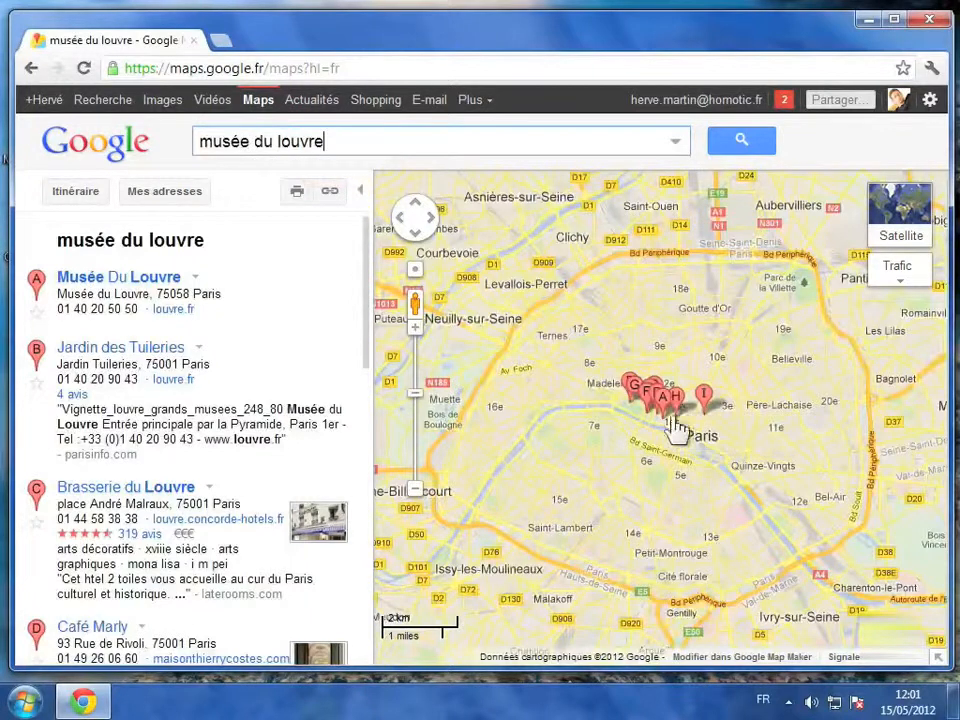
{"action": "scroll", "coordinate": [676, 428], "scroll_direction": "up", "scroll_amount": 2}
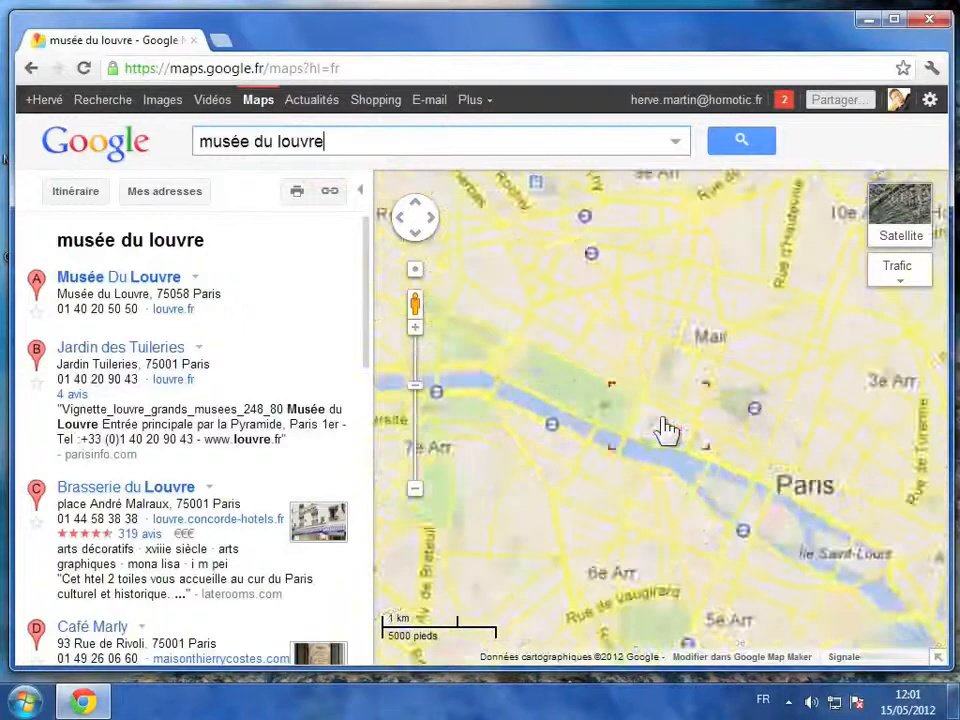
{"action": "scroll", "coordinate": [667, 430], "scroll_direction": "up", "scroll_amount": 2}
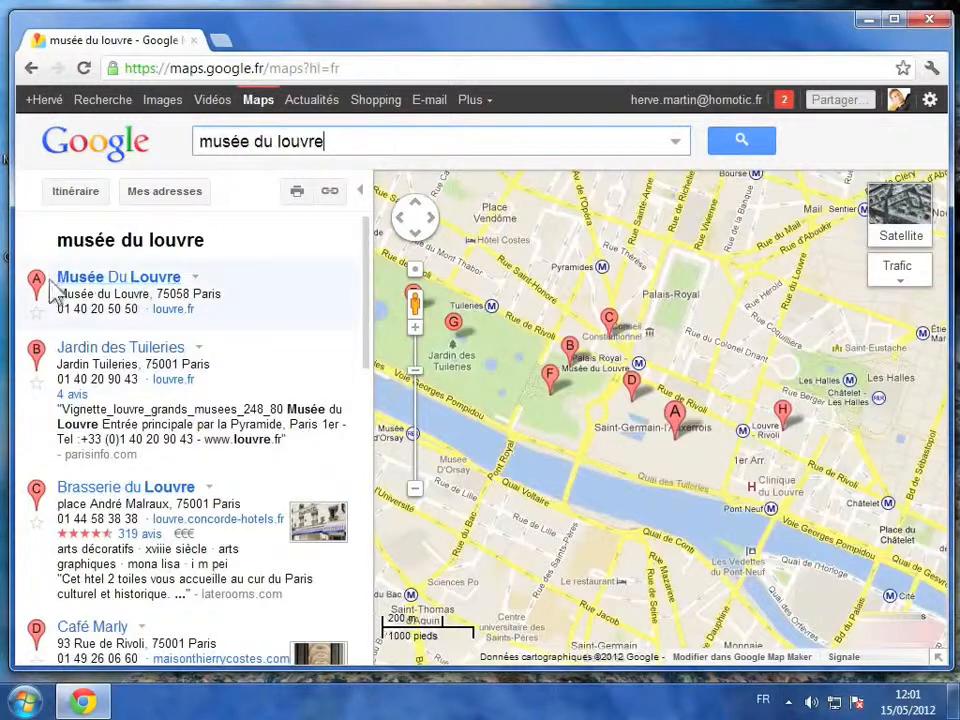
- Save the Musée Du Louvre result to the personal map Musées
{"action": "left_click", "coordinate": [198, 284]}
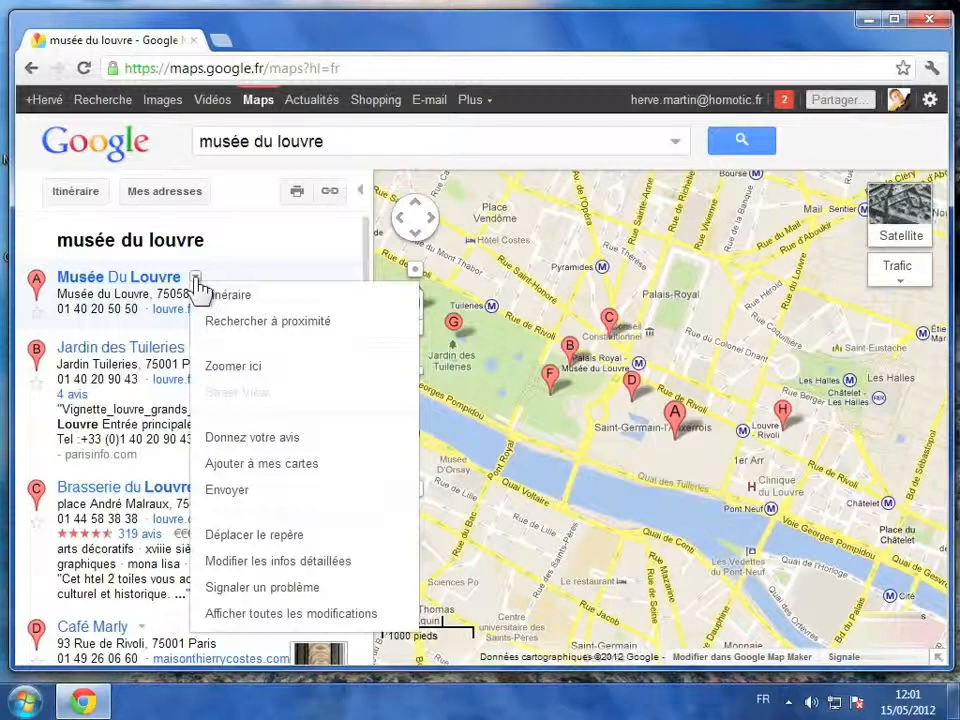
{"action": "left_click", "coordinate": [253, 463]}
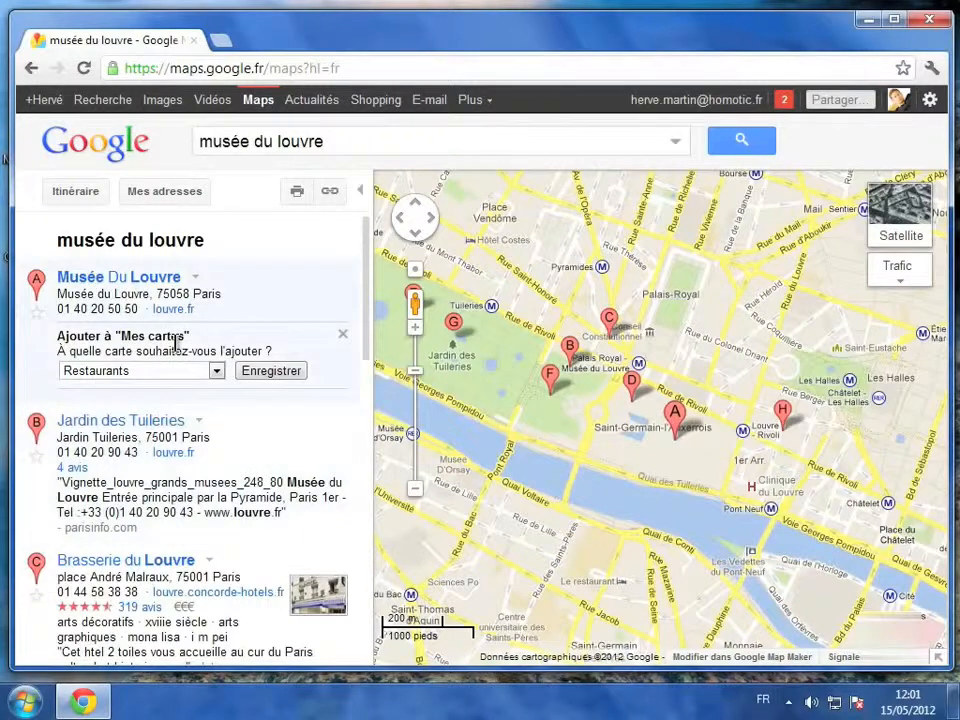
{"action": "left_click", "coordinate": [214, 372]}
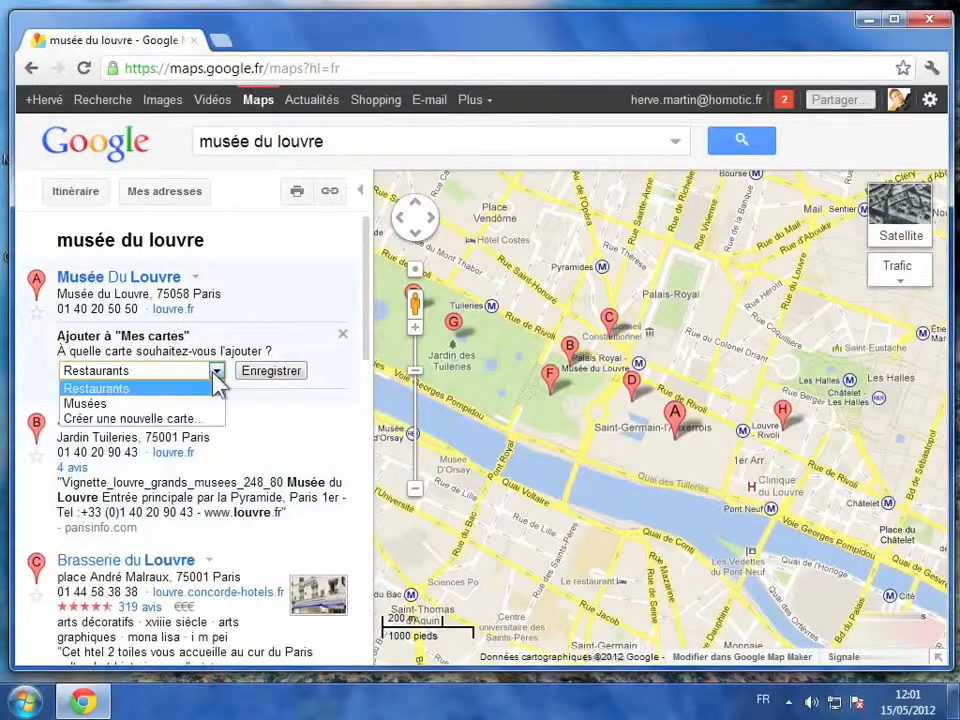
{"action": "left_click", "coordinate": [84, 404]}
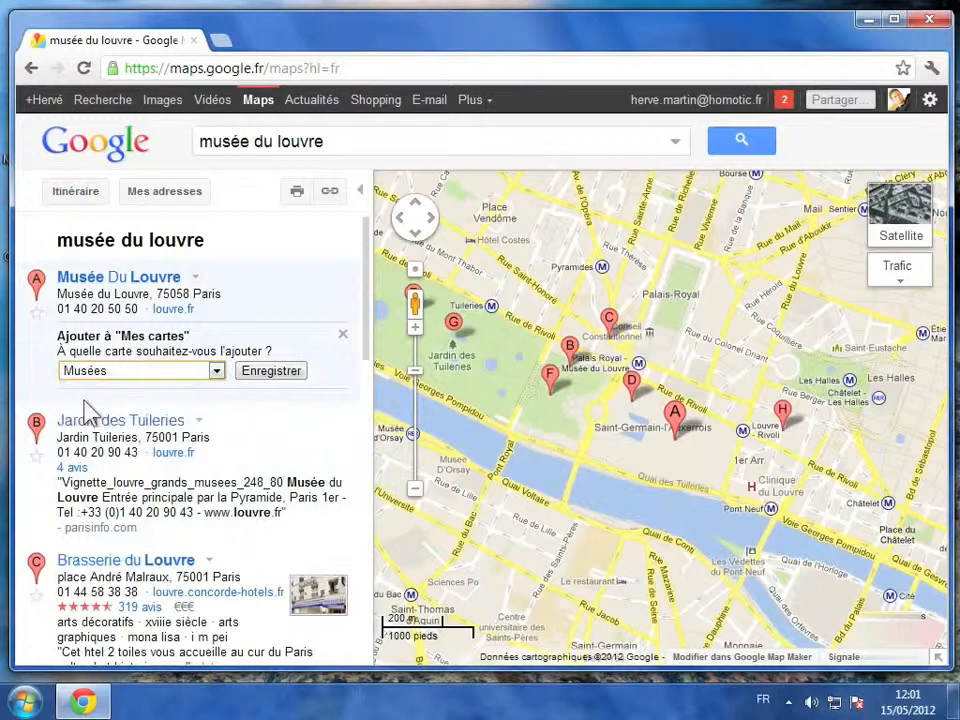
{"action": "left_click", "coordinate": [273, 379]}
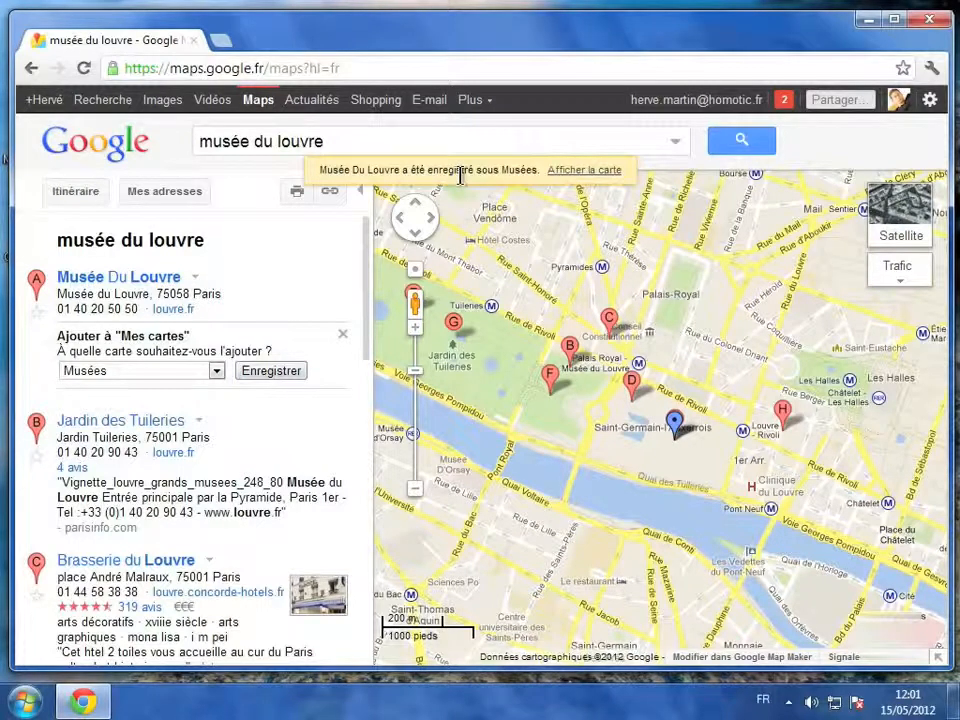
- Search the map for "musée d'Orsay" and check the first result's marker
{"action": "left_click_drag", "start_coordinate": [340, 141], "coordinate": [256, 146]}
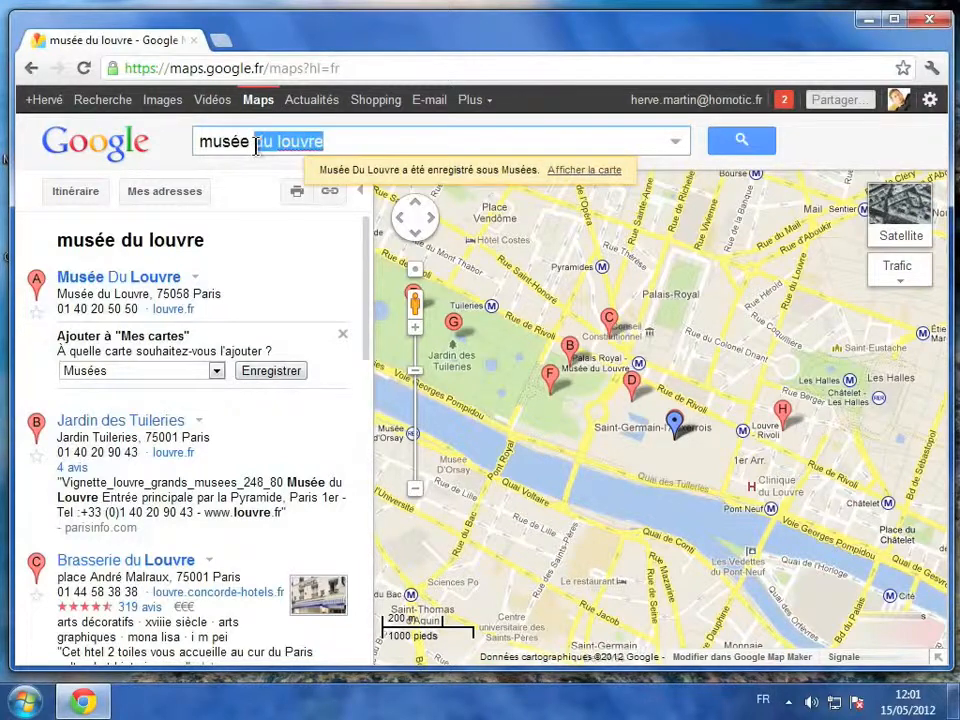
{"action": "type", "text": "d'Orsay"}
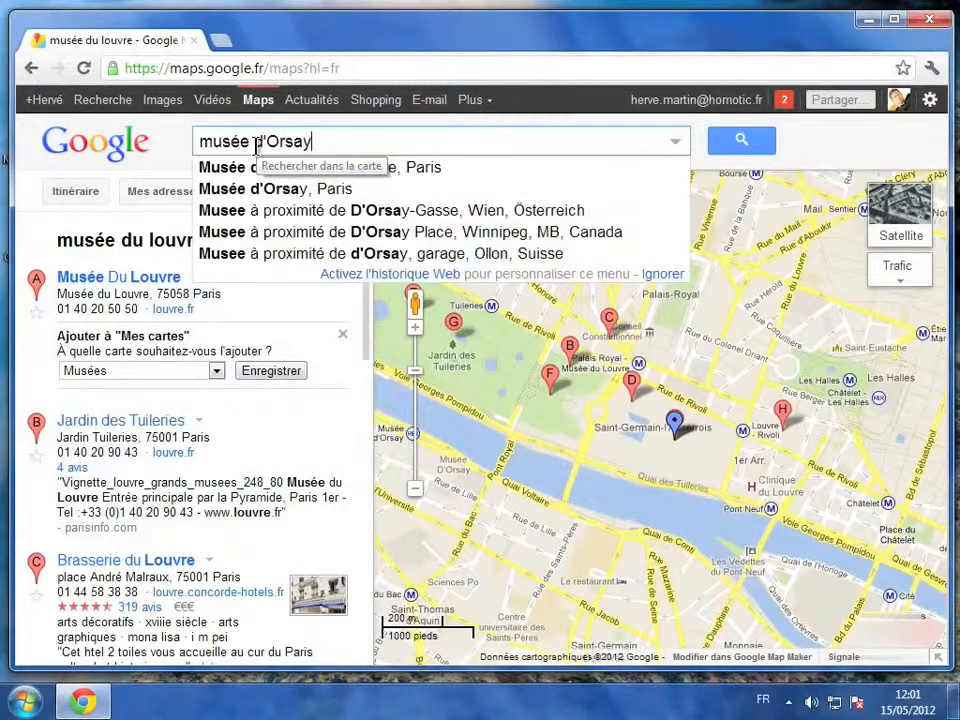
{"action": "key", "text": "Return"}
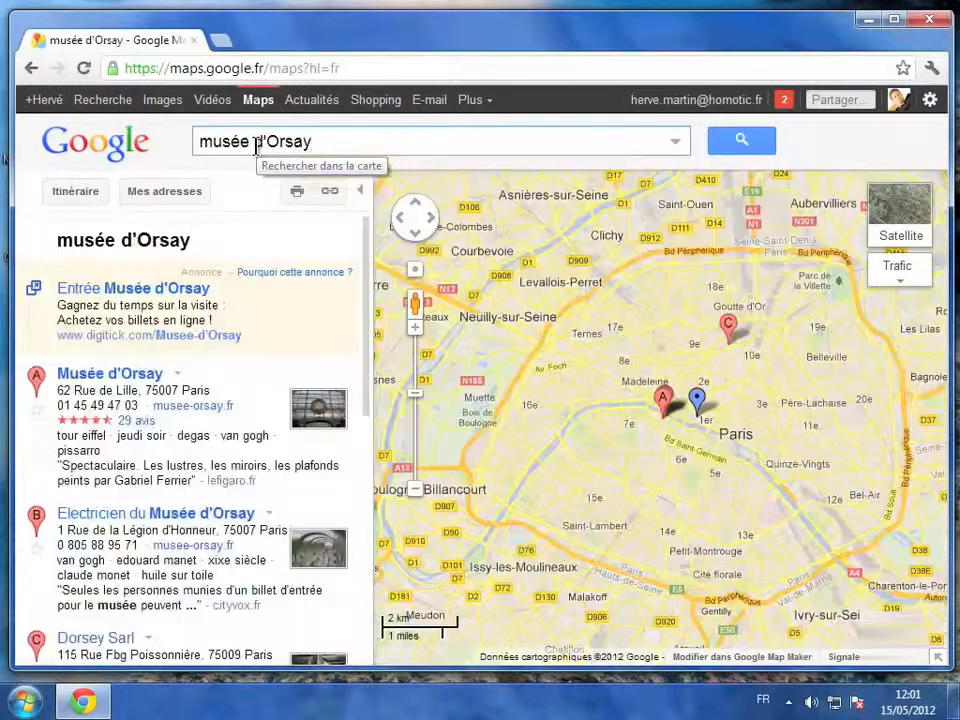
{"action": "mouse_move", "coordinate": [674, 412]}
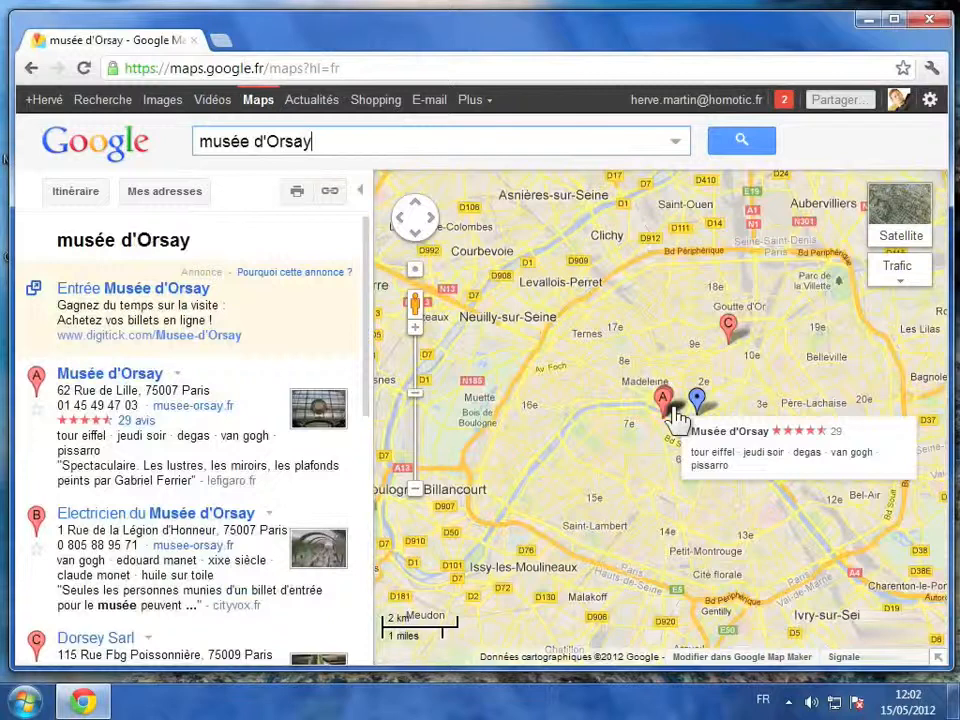
- Save the Musée d'Orsay result to the personal map Musées and open that map
{"action": "left_click", "coordinate": [178, 375]}
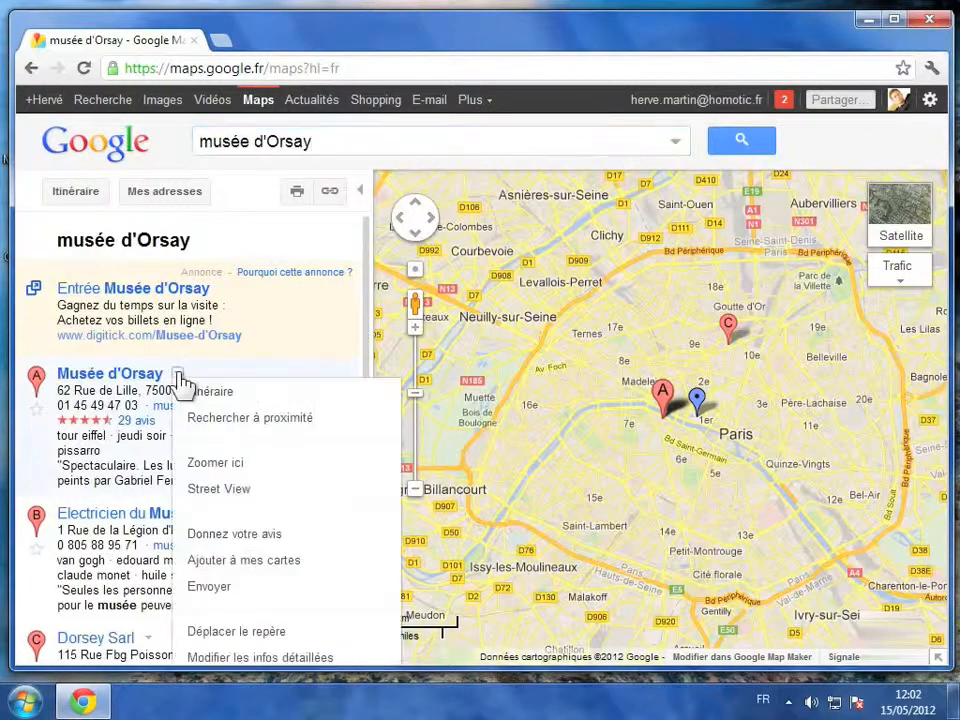
{"action": "left_click", "coordinate": [232, 560]}
{"action": "left_click", "coordinate": [216, 542]}
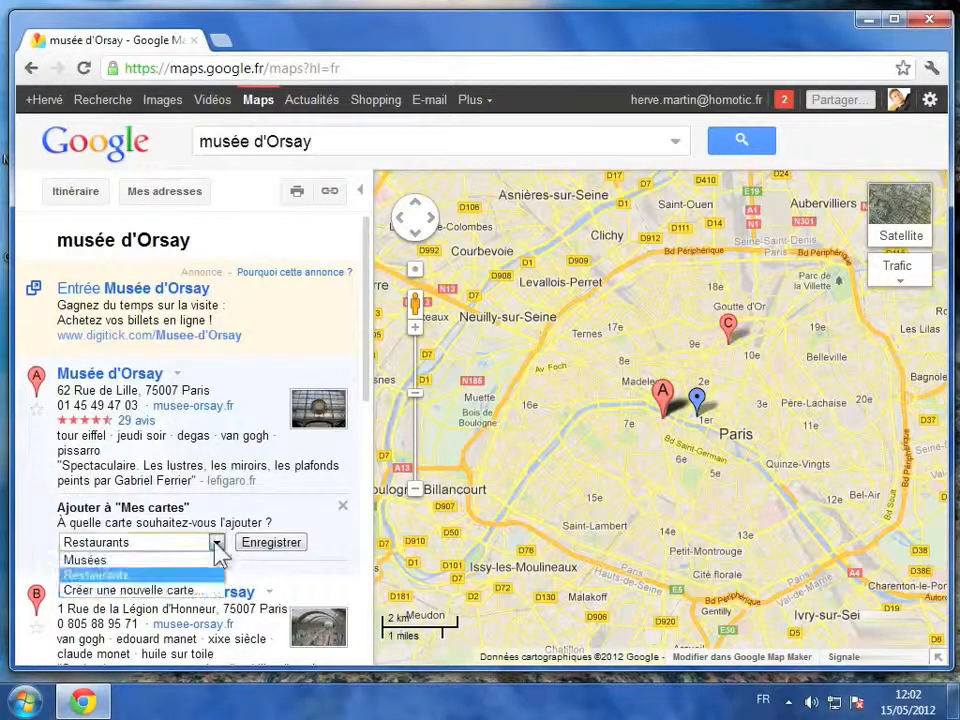
{"action": "left_click", "coordinate": [84, 560]}
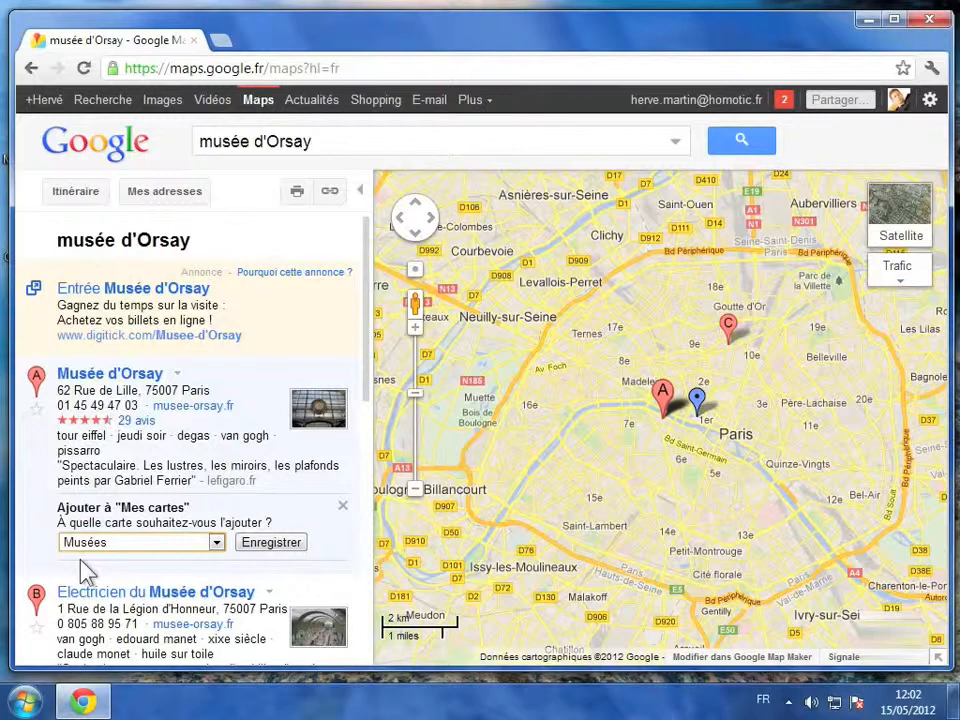
{"action": "left_click", "coordinate": [272, 545]}
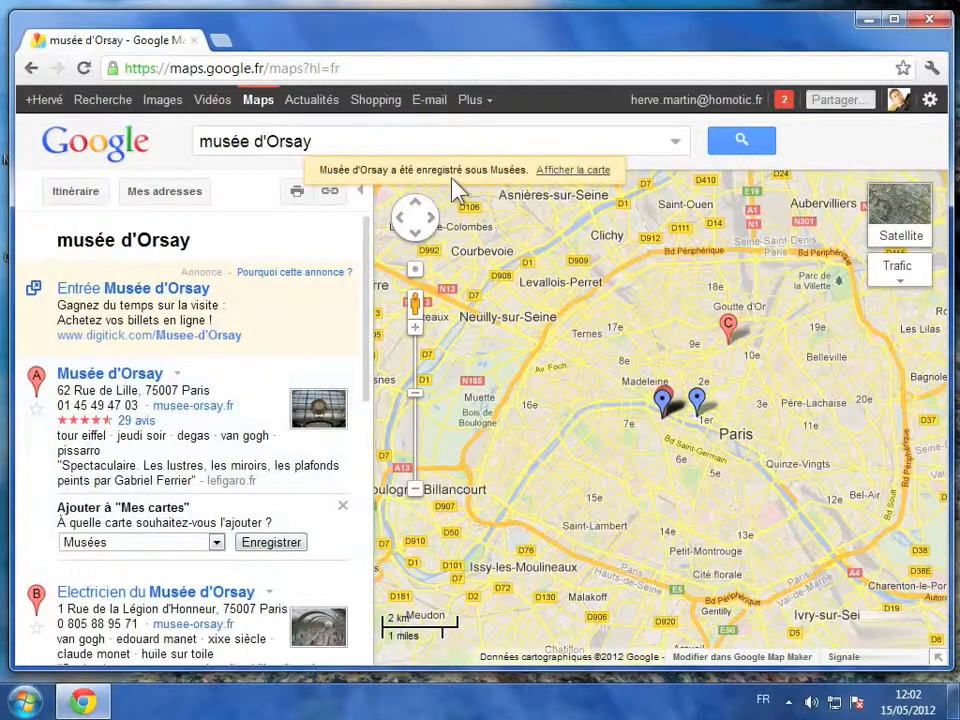
{"action": "left_click", "coordinate": [594, 175]}
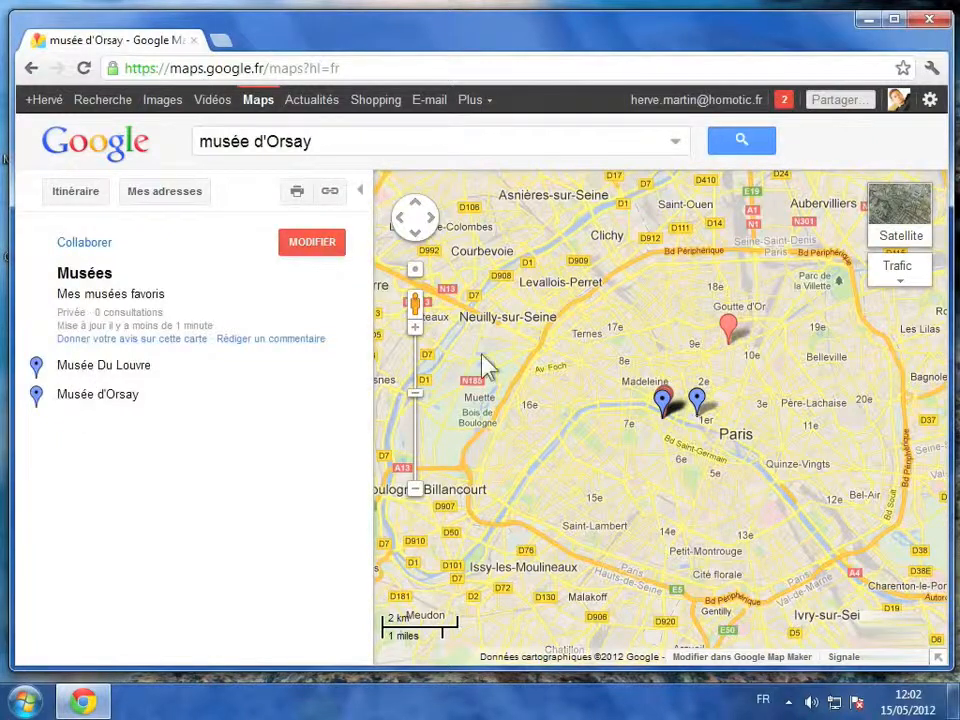
- Search the map for "le moulin" and choose the suggestion Le Moulin de la Galette, Rue Lepic, Paris
{"action": "left_click", "coordinate": [162, 196]}
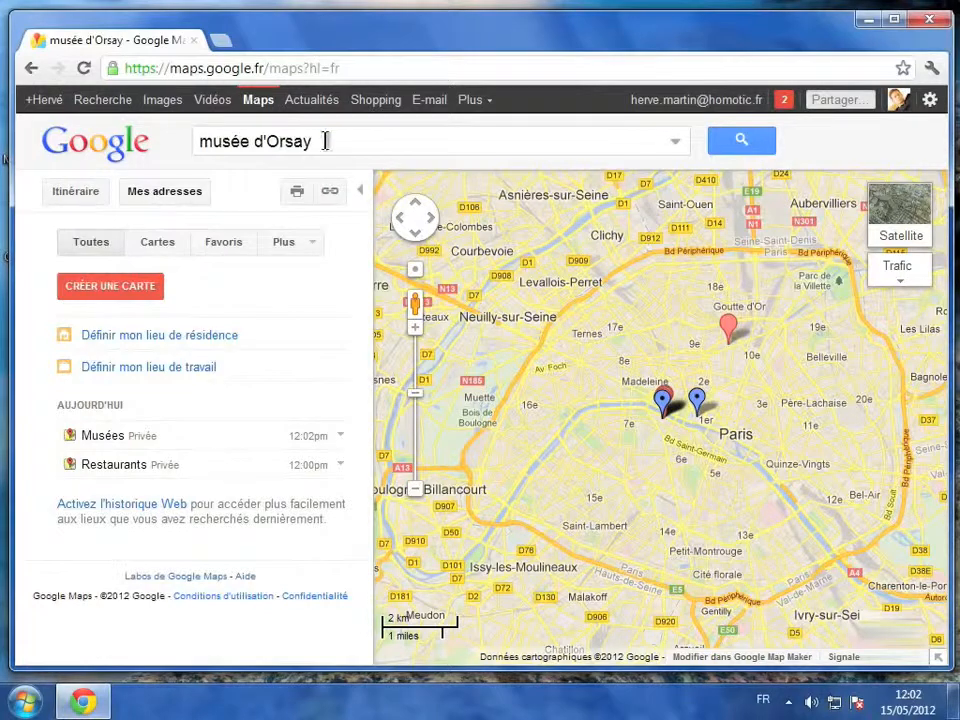
{"action": "left_click_drag", "start_coordinate": [325, 141], "coordinate": [188, 141]}
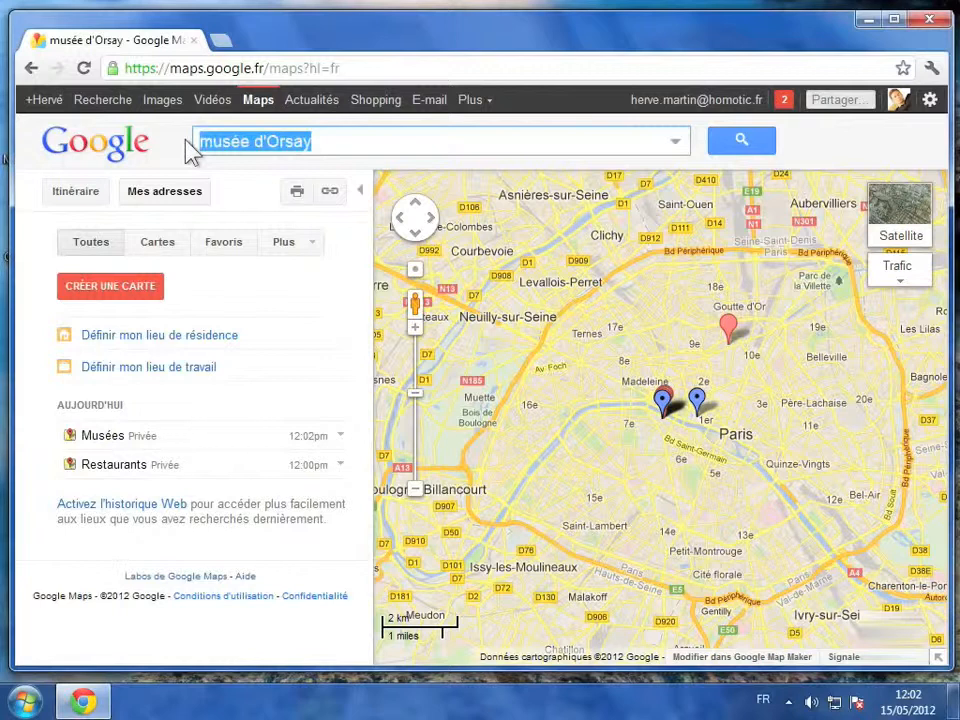
{"action": "type", "text": "le moulin"}
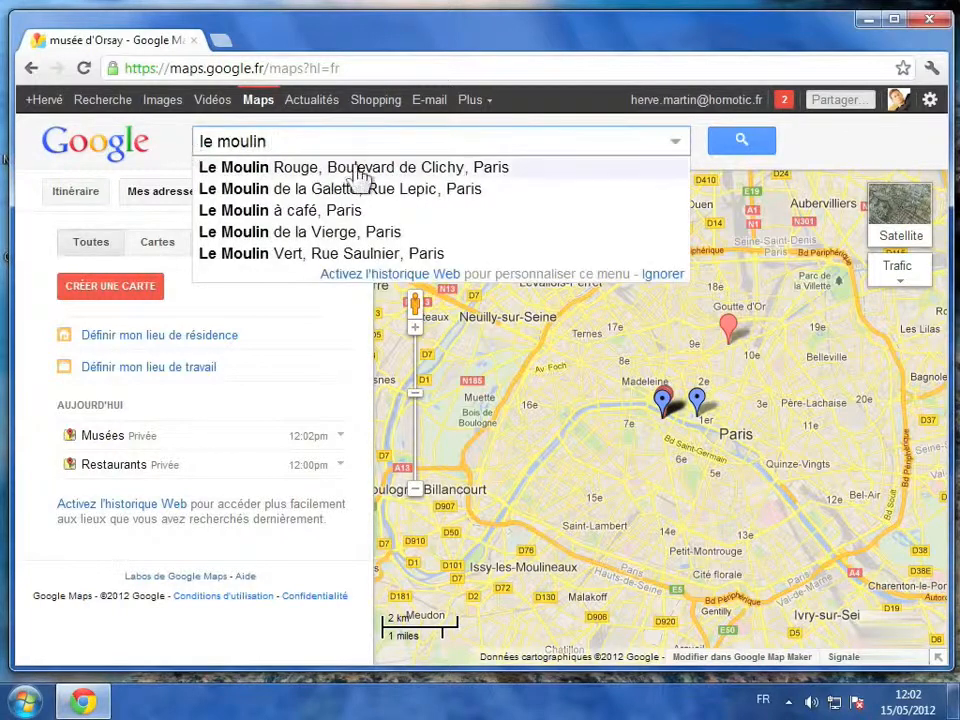
{"action": "left_click", "coordinate": [476, 195]}
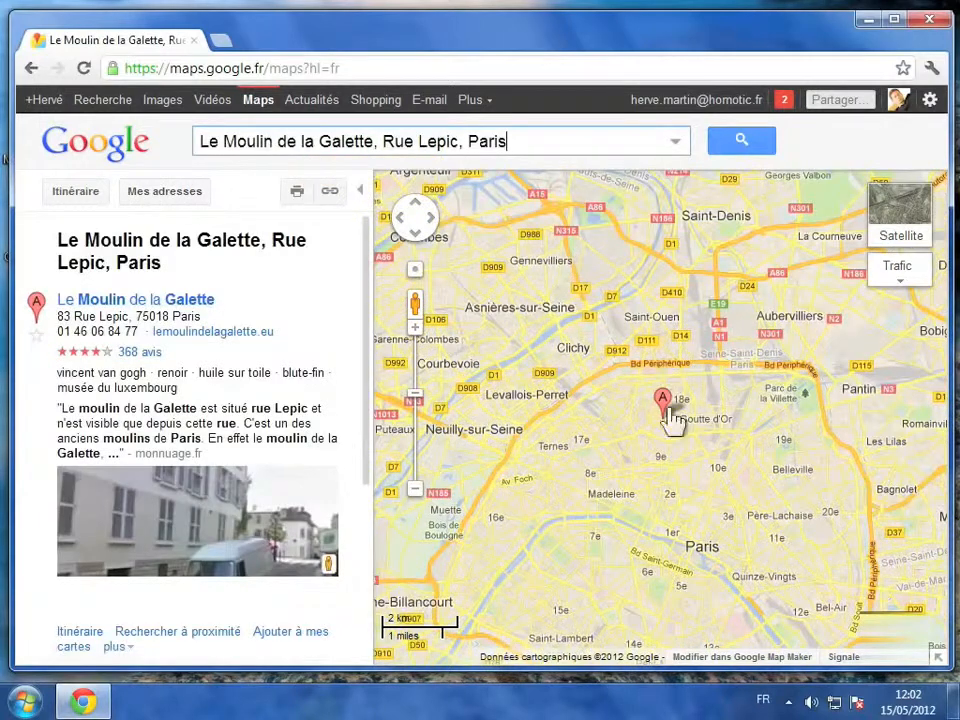
- Save the Le Moulin de la Galette result to the personal map Restaurants
{"action": "mouse_move", "coordinate": [669, 418]}
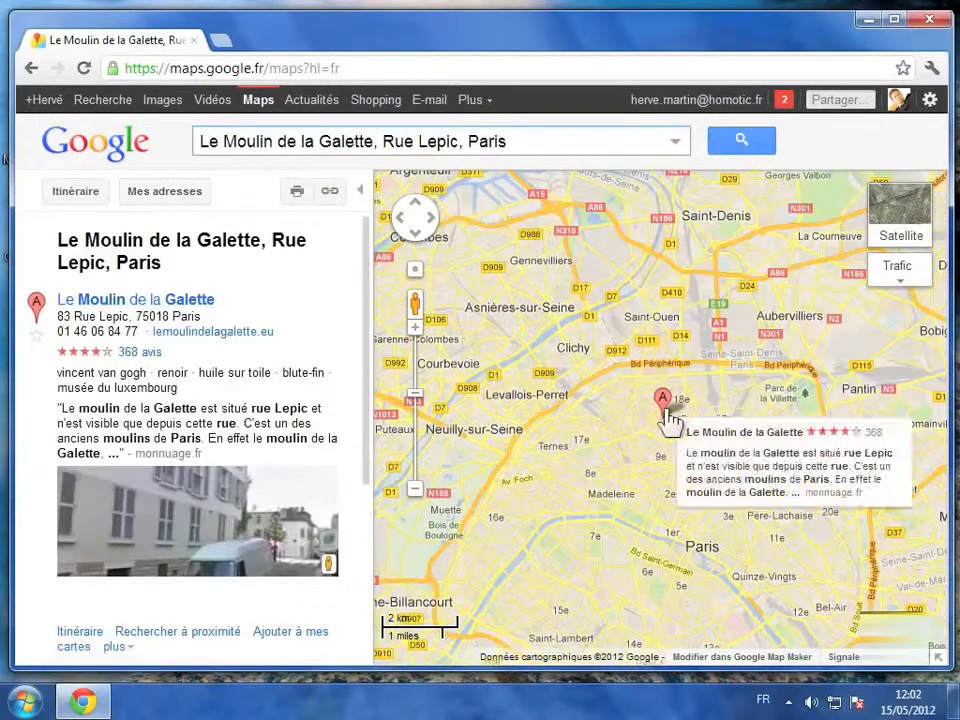
{"action": "left_click", "coordinate": [200, 311]}
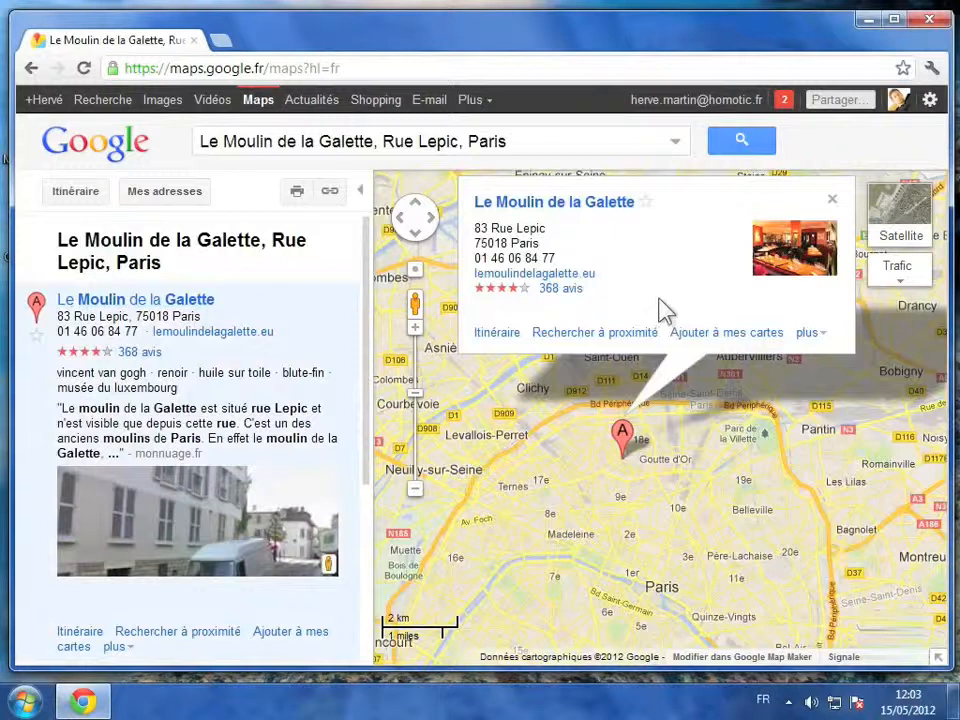
{"action": "left_click", "coordinate": [726, 338]}
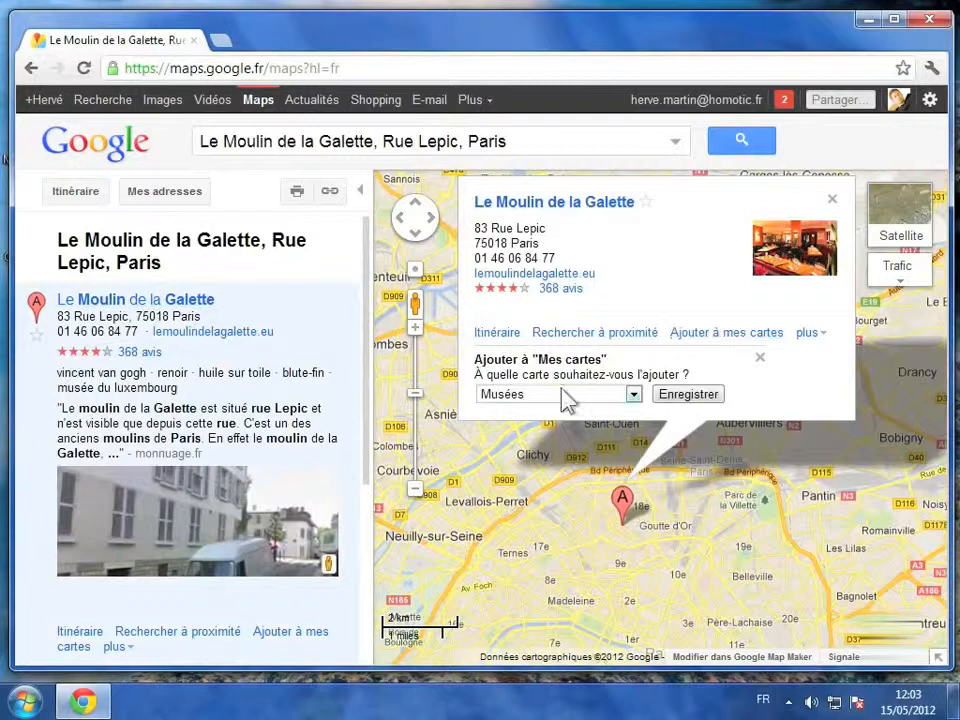
{"action": "left_click", "coordinate": [634, 396]}
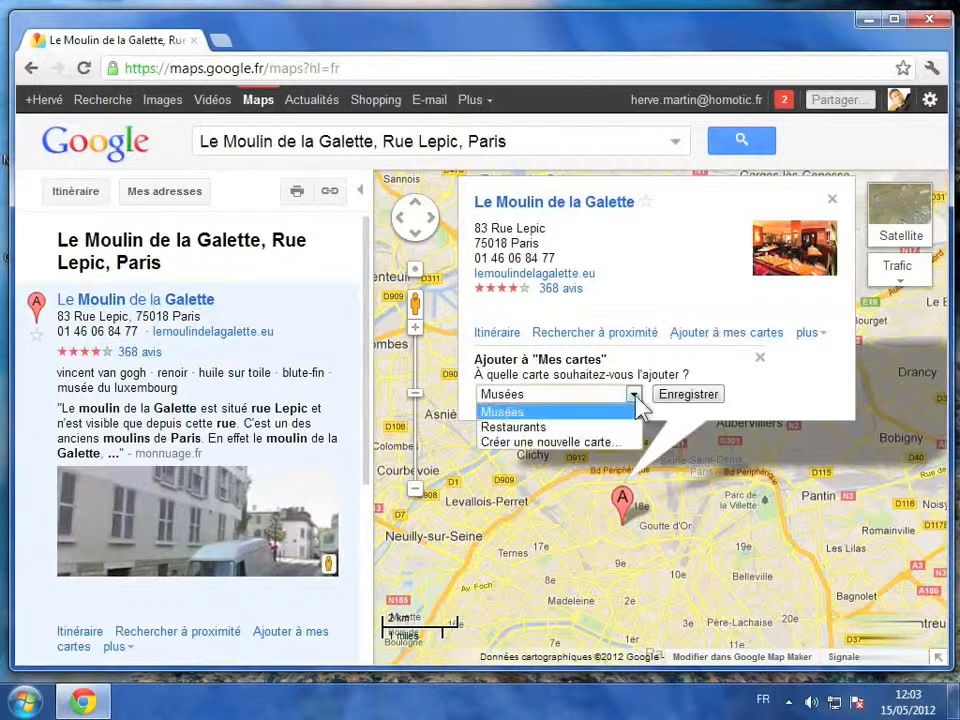
{"action": "left_click", "coordinate": [525, 428]}
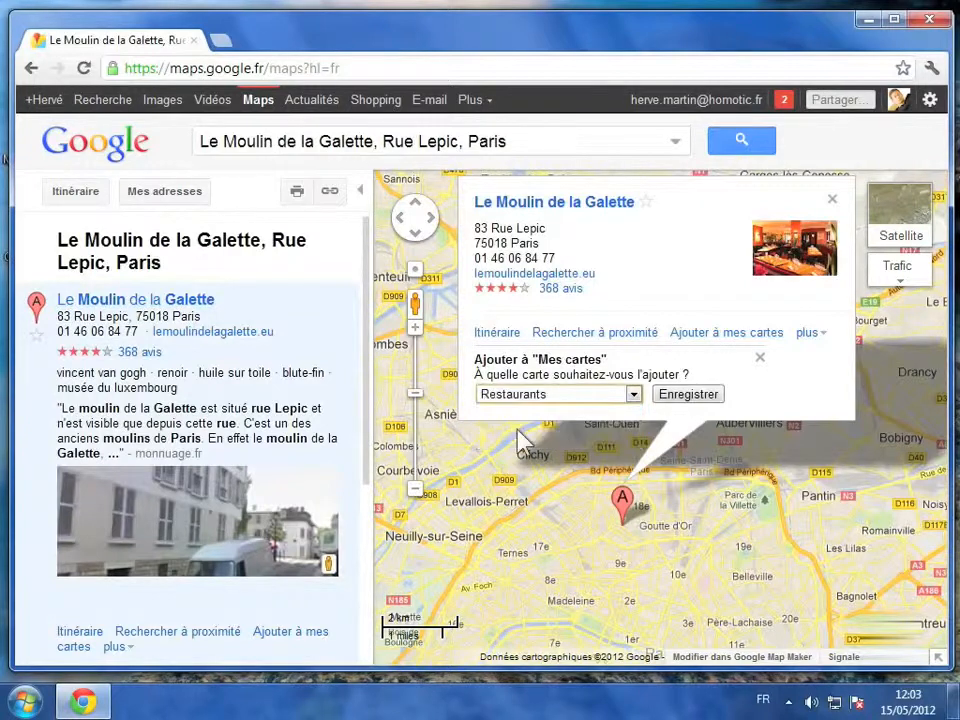
{"action": "left_click", "coordinate": [686, 394]}
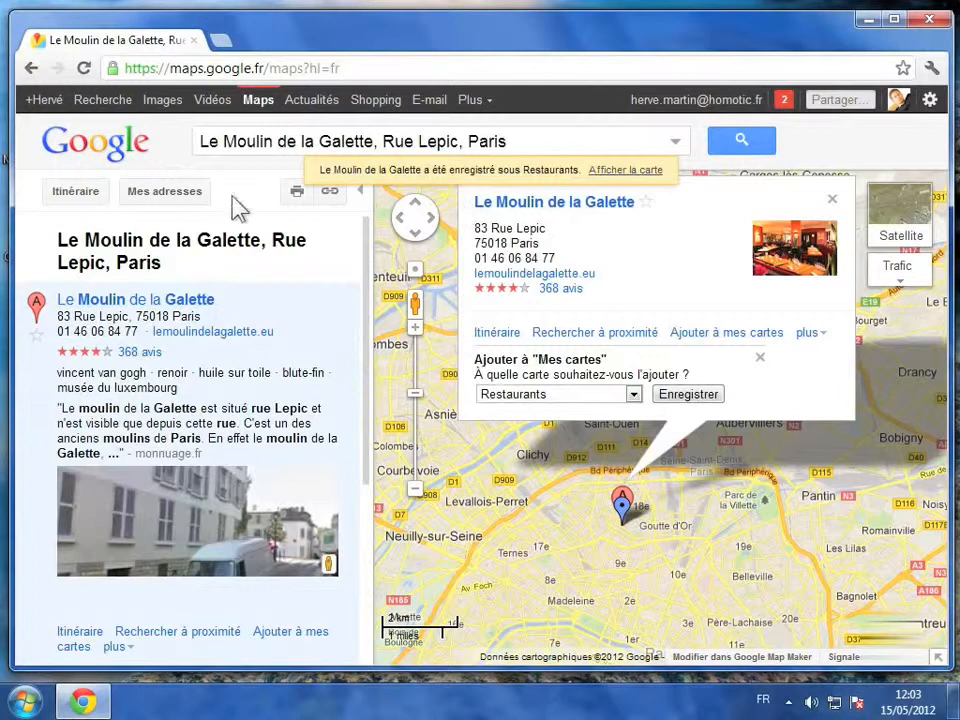
- Open the personal maps Restaurants and Musées in turn and examine their saved places and markers on the map
{"action": "left_click", "coordinate": [184, 199]}
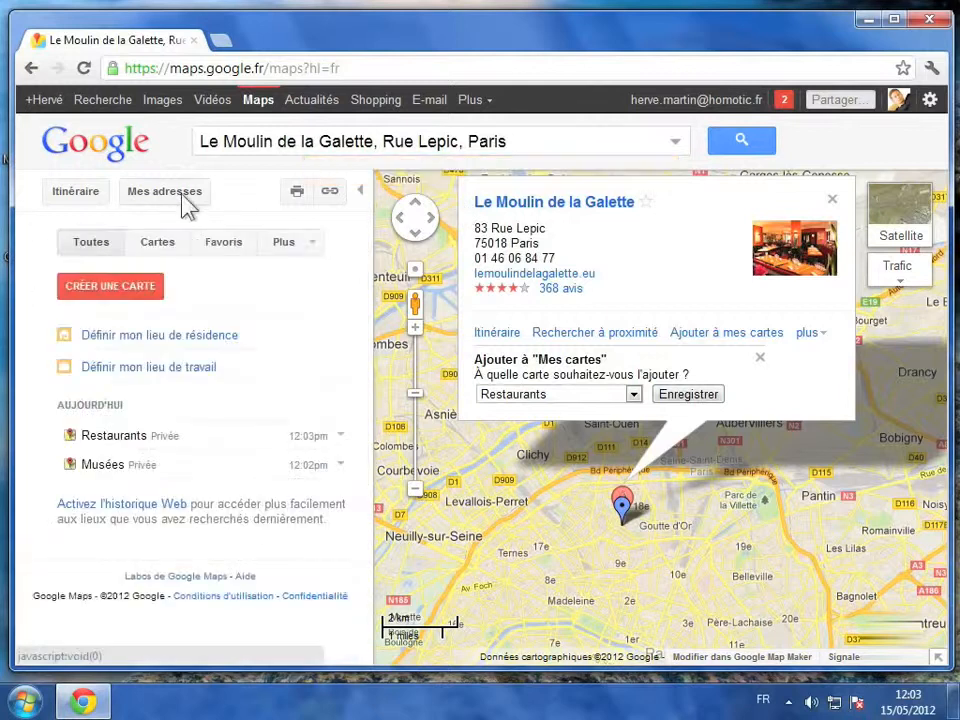
{"action": "left_click", "coordinate": [112, 437]}
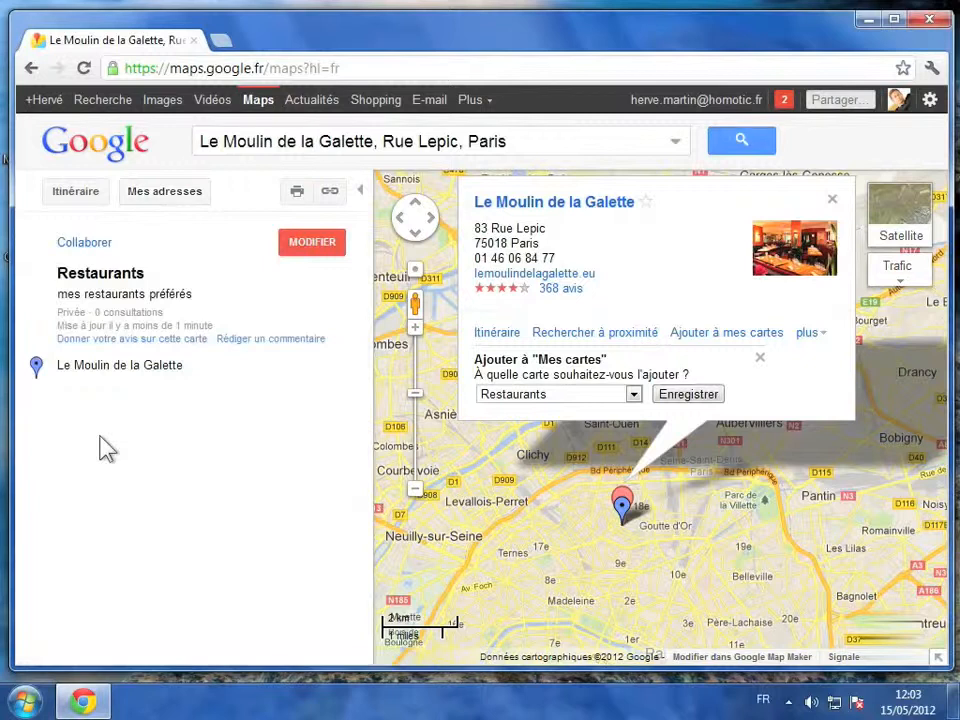
{"action": "left_click", "coordinate": [164, 195]}
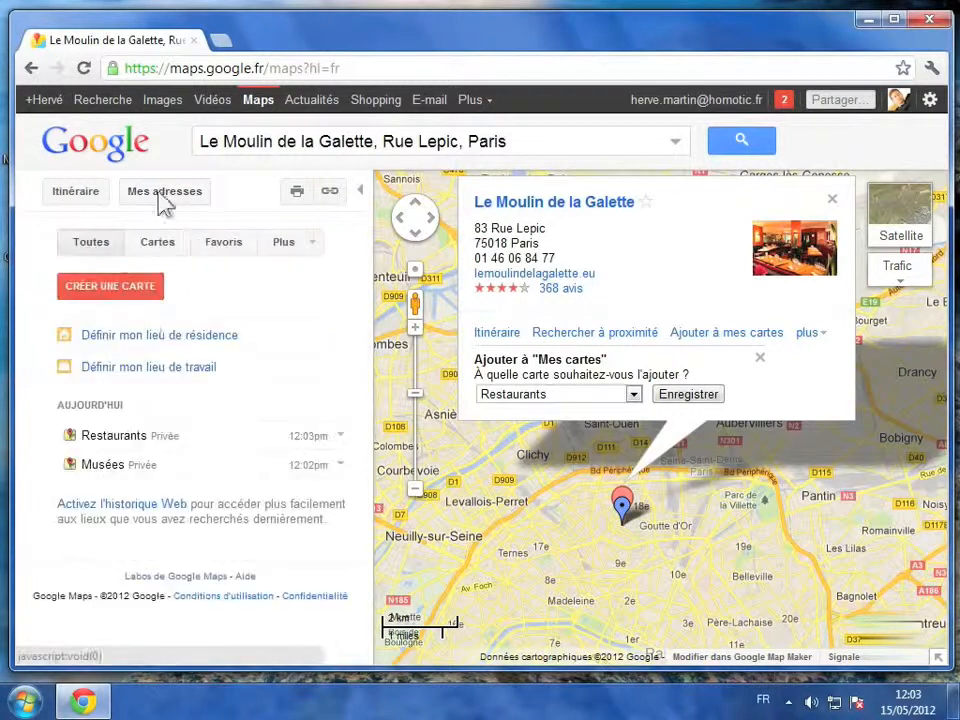
{"action": "left_click", "coordinate": [96, 470]}
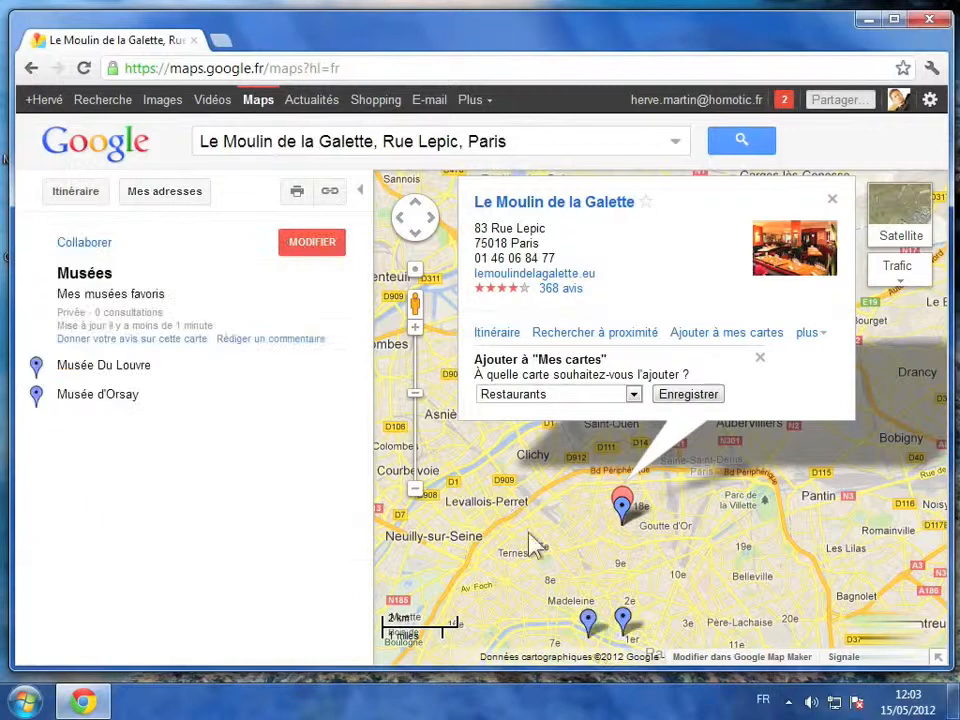
{"action": "left_click", "coordinate": [832, 200]}
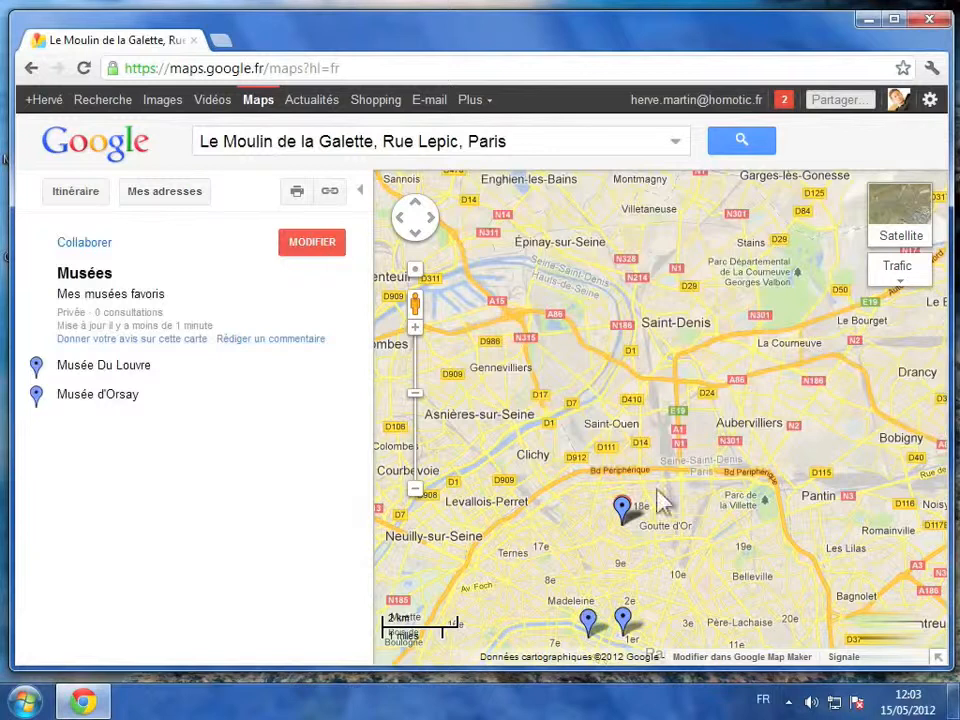
{"action": "left_click_drag", "start_coordinate": [676, 539], "coordinate": [657, 345]}
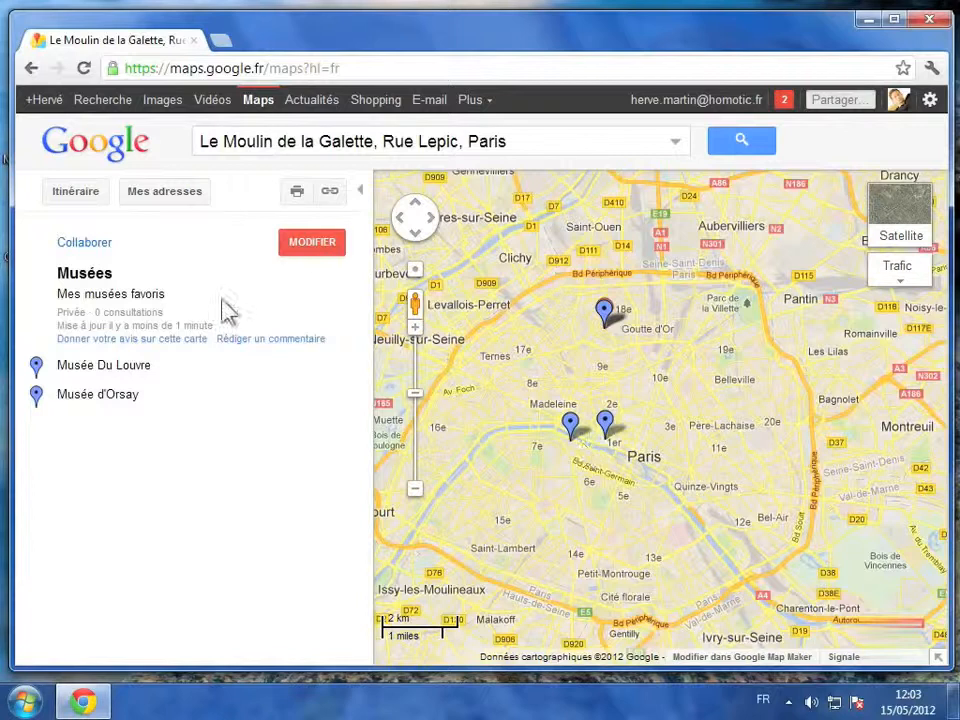
- Edit the Musées map to list Musée Du Louvre below Musée d'Orsay with Privée sharing, and save it
{"action": "left_click", "coordinate": [300, 243]}
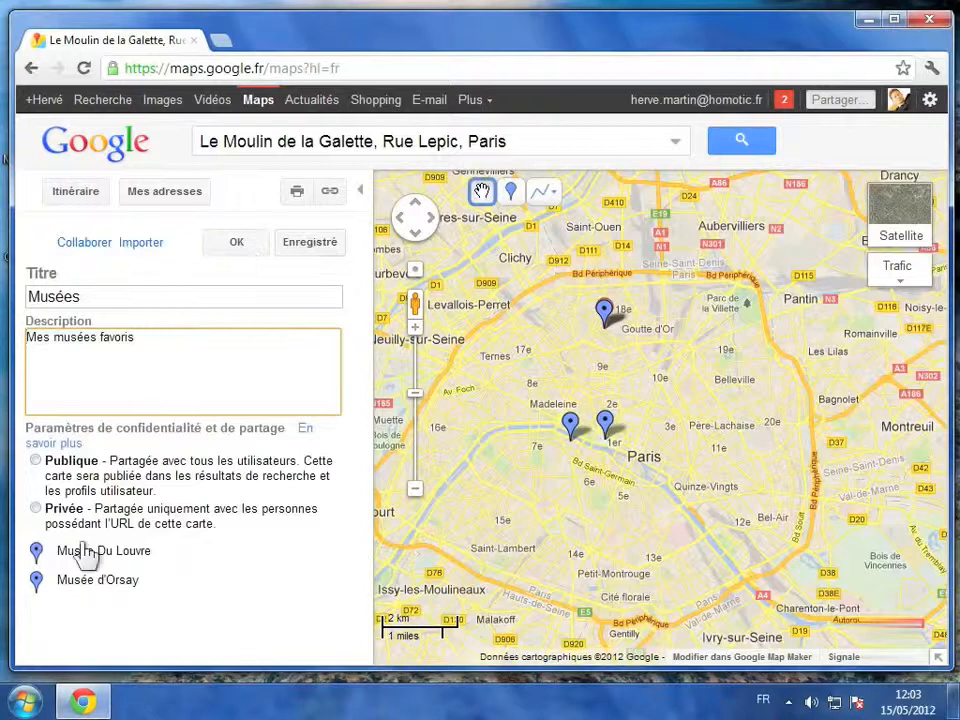
{"action": "left_click_drag", "start_coordinate": [86, 551], "coordinate": [92, 581]}
{"action": "left_click", "coordinate": [36, 511]}
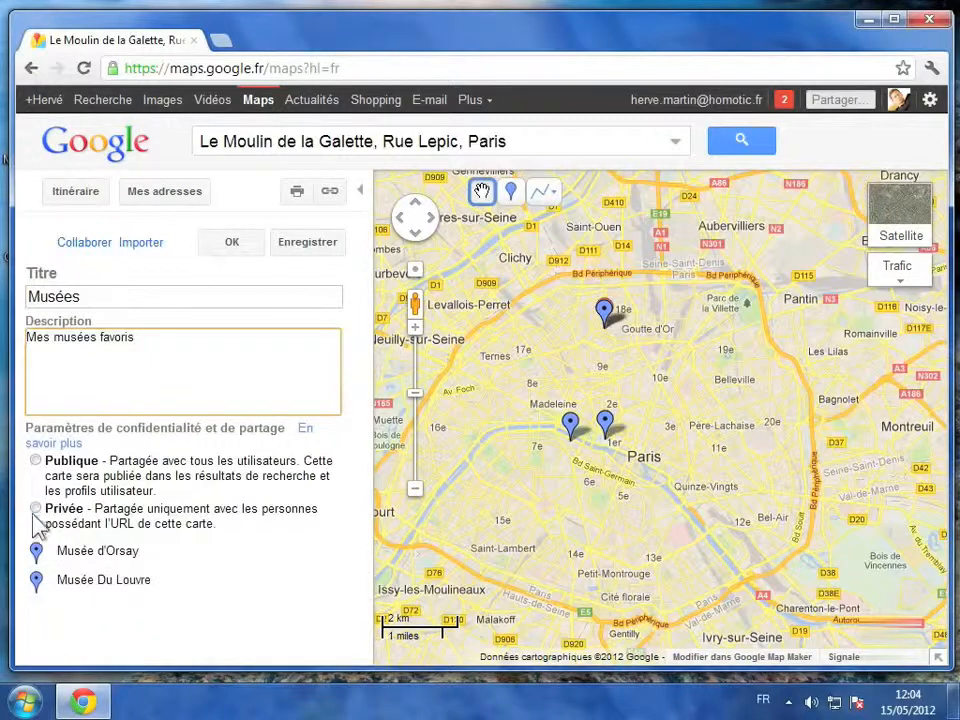
{"action": "left_click", "coordinate": [288, 245]}
{"action": "left_click", "coordinate": [238, 242]}
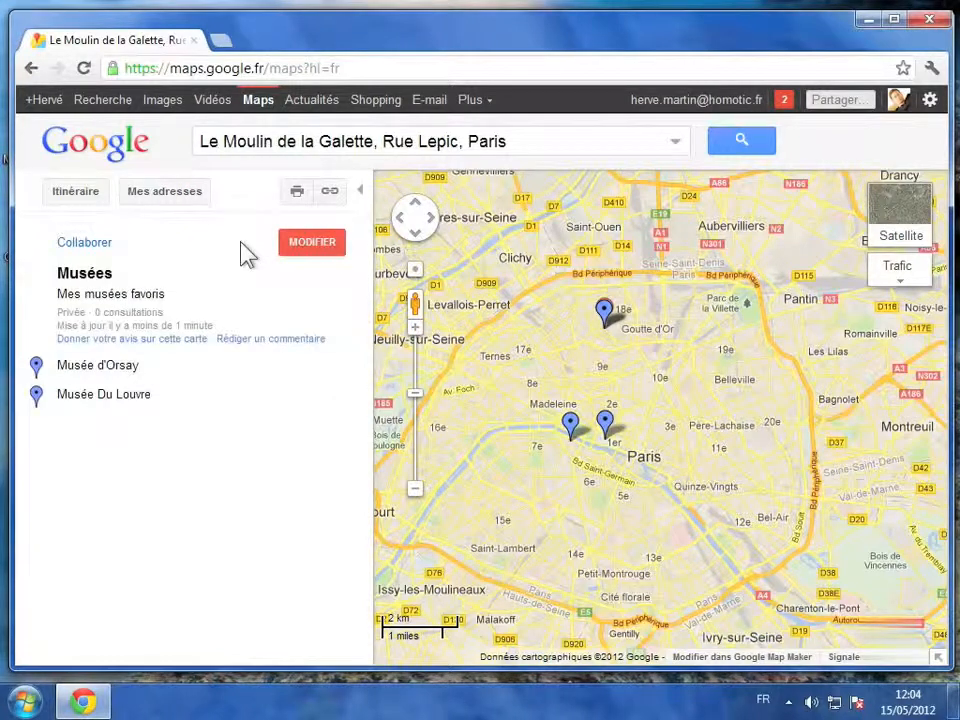
- Delete the personal map Restaurants permanently from the saved places
{"action": "left_click", "coordinate": [181, 198]}
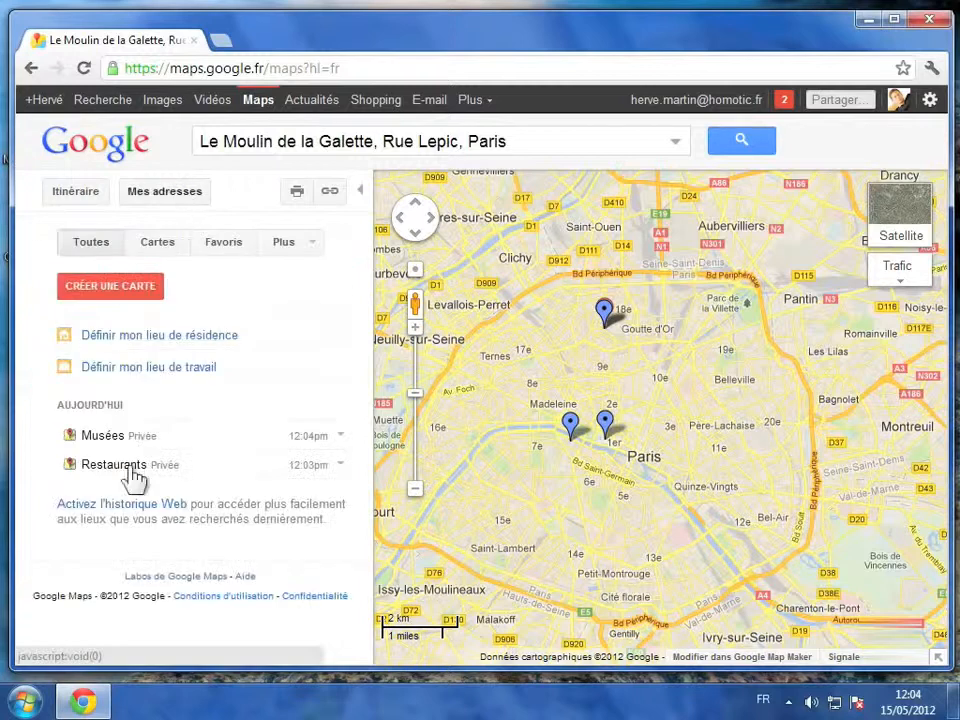
{"action": "left_click", "coordinate": [340, 466]}
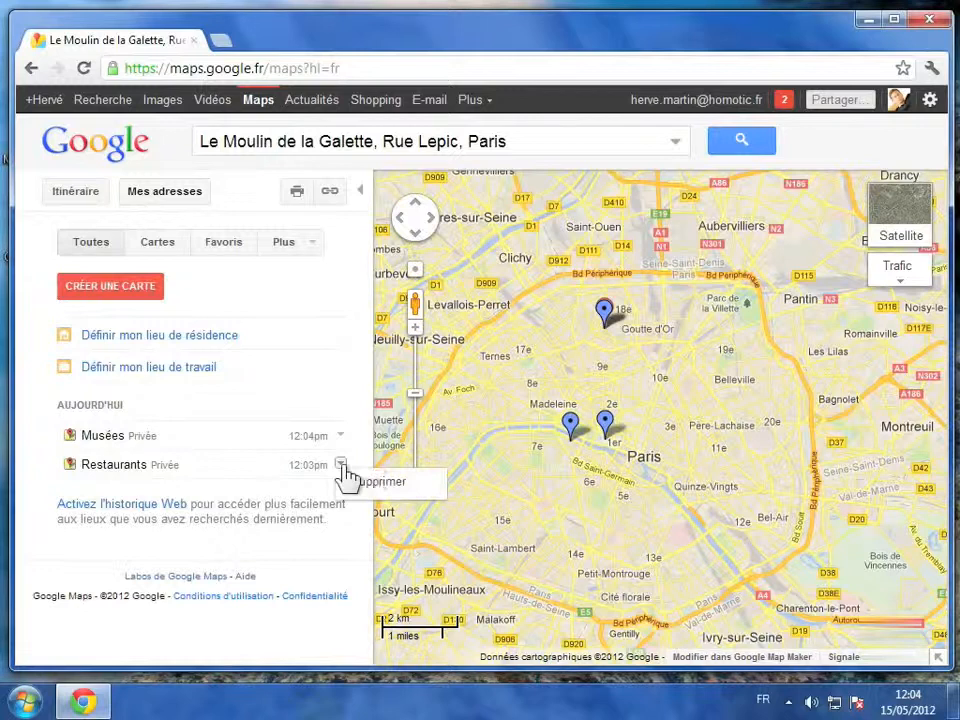
{"action": "left_click", "coordinate": [379, 481]}
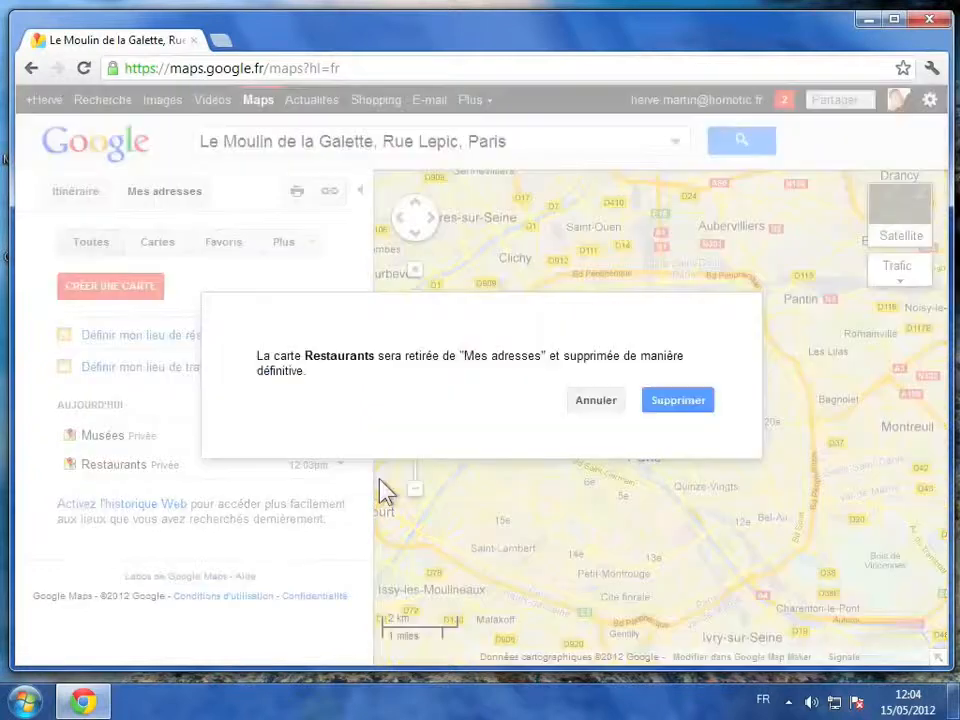
{"action": "left_click", "coordinate": [680, 417]}
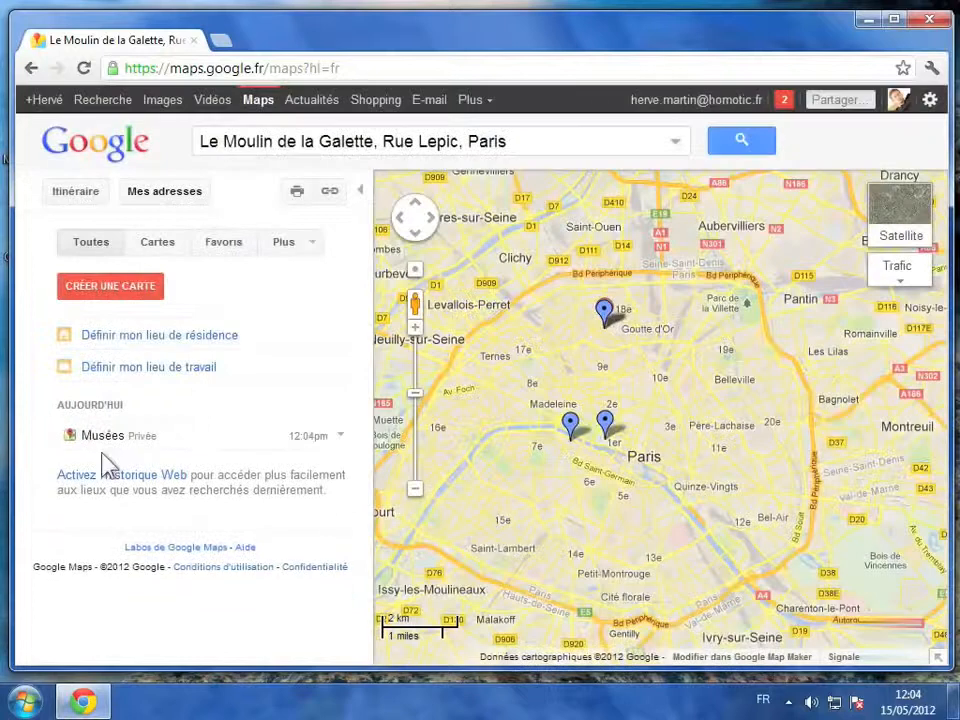